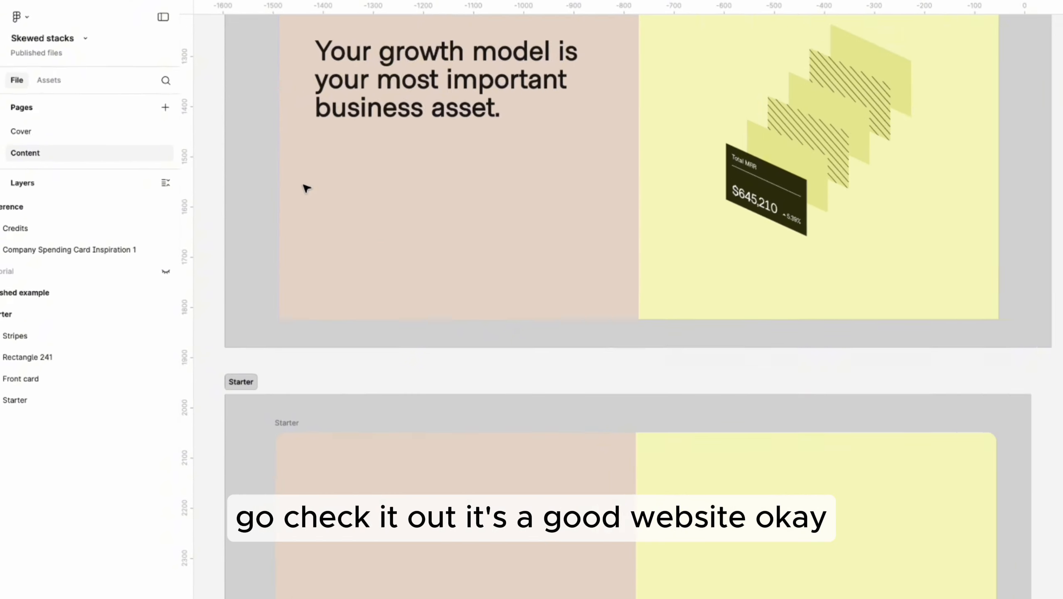
Duplicate the Starter frame onto the empty canvas beside its section, level with the original
scroll(253, 155, "down", 2)
left_click(769, 215)
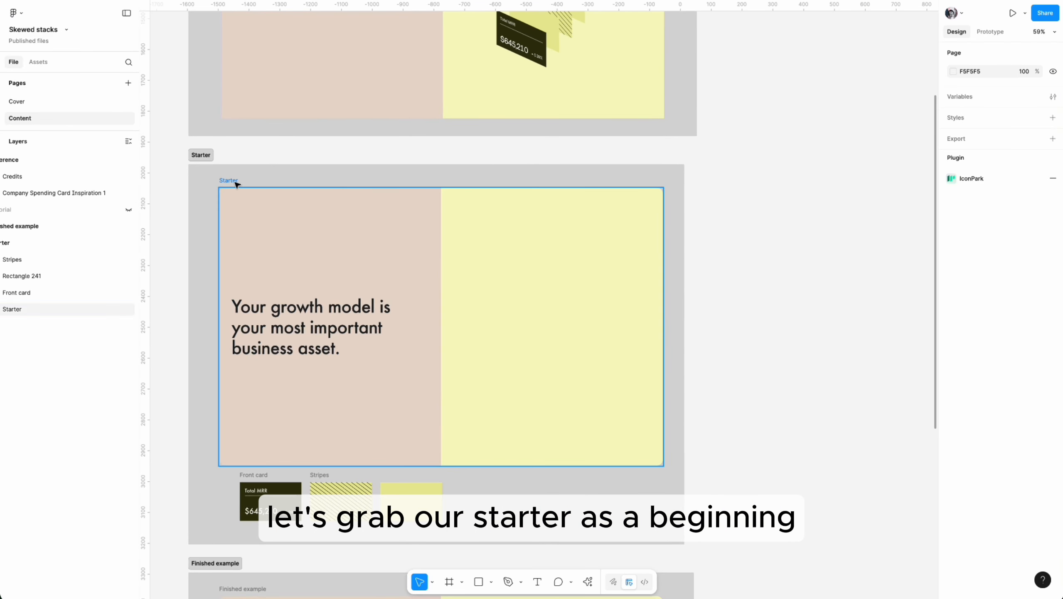
left_click_drag(233, 181, 765, 181, "alt")
scroll(691, 193, "right", 6)
scroll(620, 204, "left", 5)
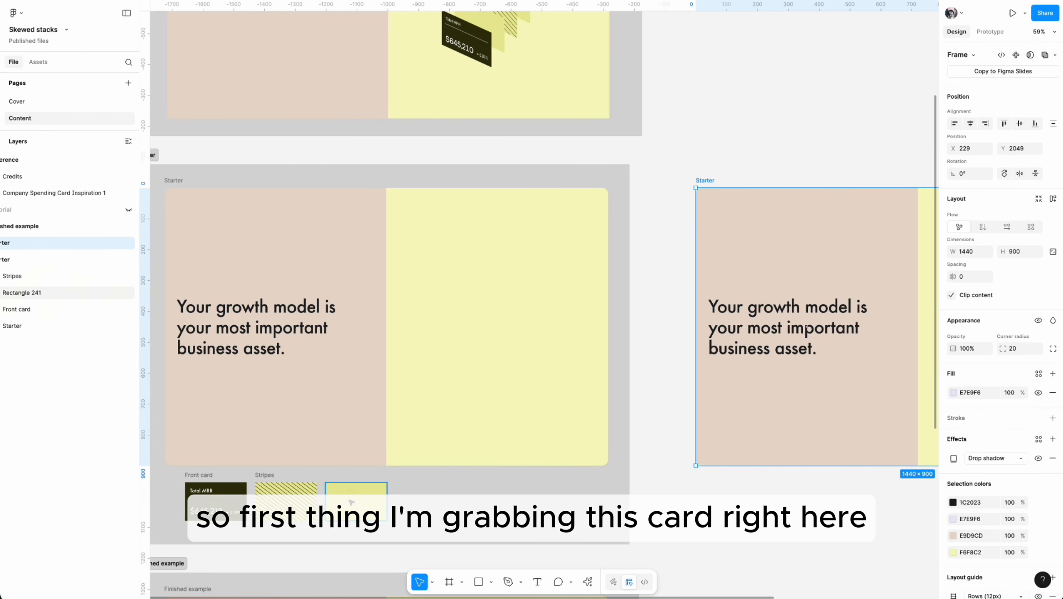
Copy the plain yellow 200 × 125 card from the Starter section to the empty canvas beside the reference design
left_click_drag(351, 505, 781, 65, "alt")
scroll(781, 65, "up", 1)
scroll(780, 97, "up", 4)
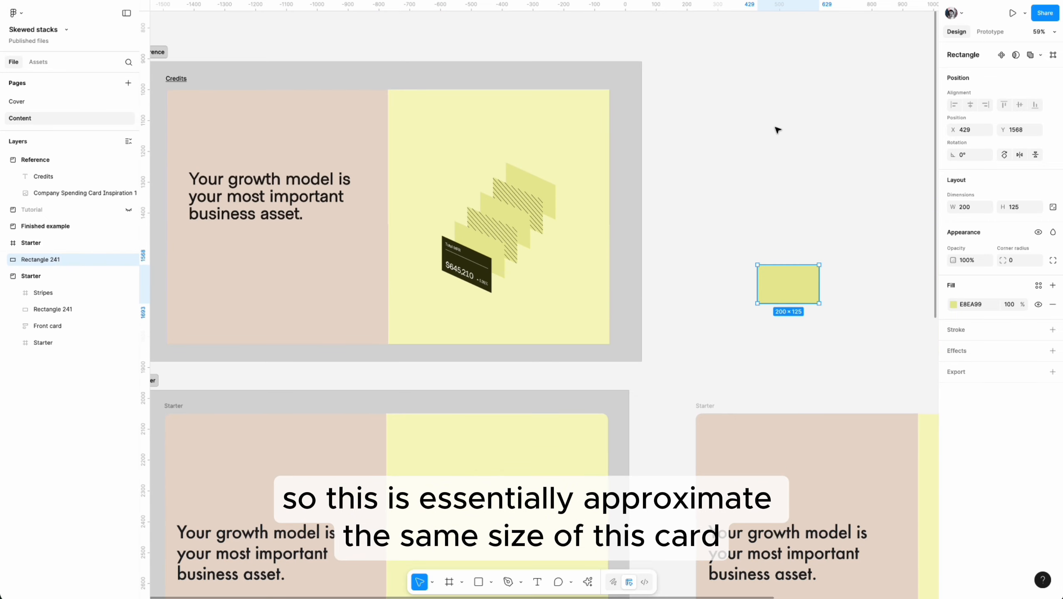
key("super+z")
scroll(513, 178, "up", 5)
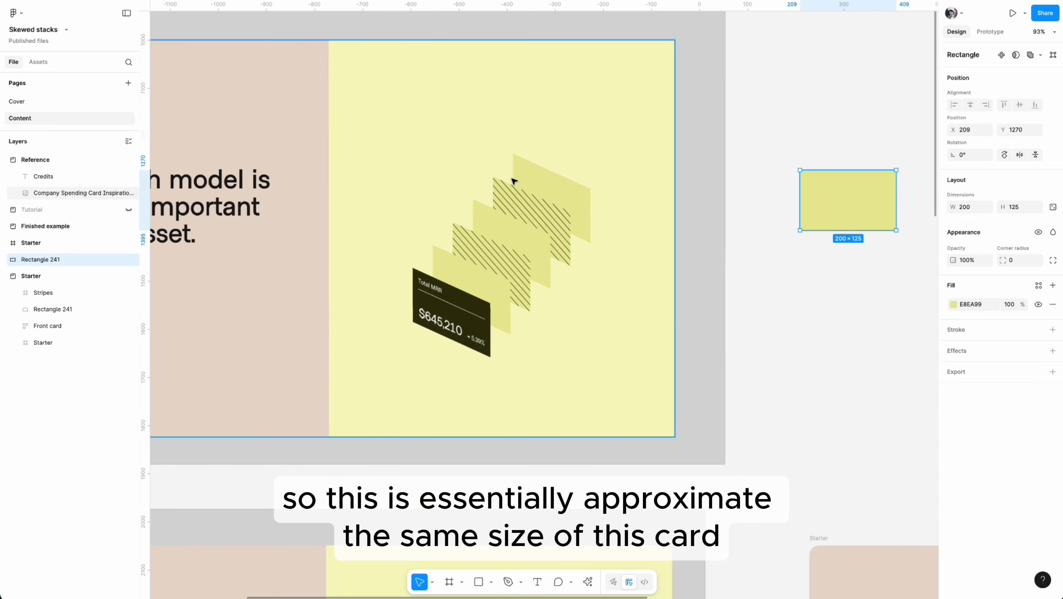
scroll(474, 209, "right", 3)
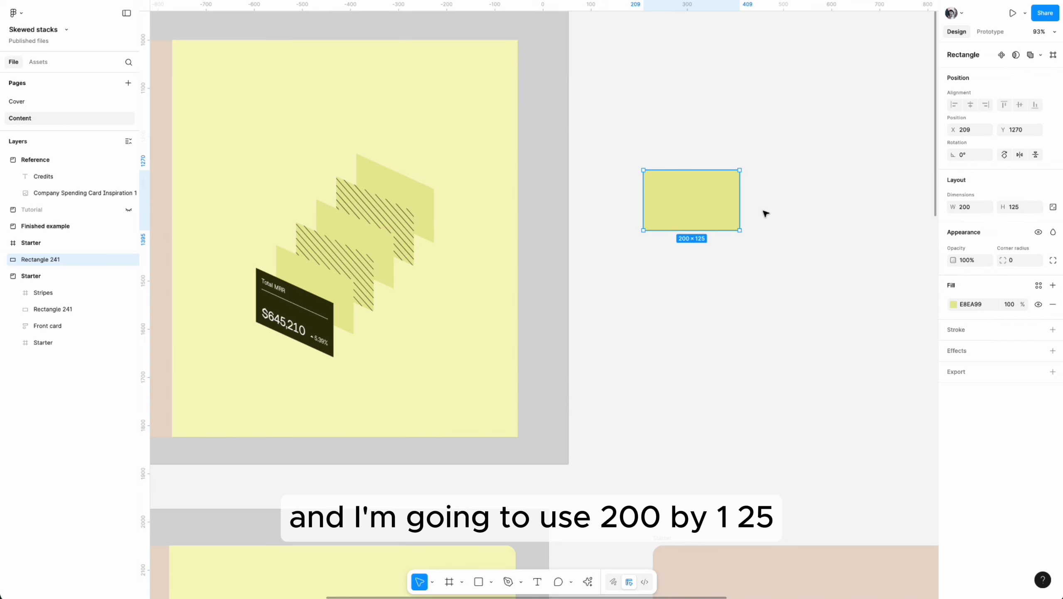
scroll(765, 214, "right", 2)
Duplicate the yellow card to about X 184, Y 1493 and move the original to about X 422, Y 1189
left_click_drag(653, 220, 626, 327)
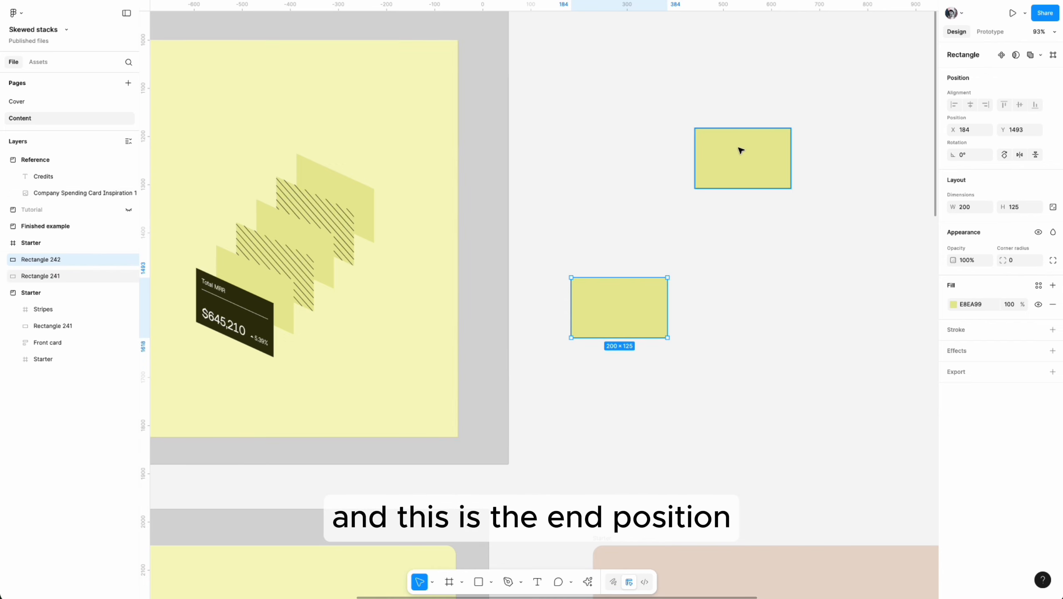
left_click_drag(724, 167, 715, 167)
left_click(636, 308)
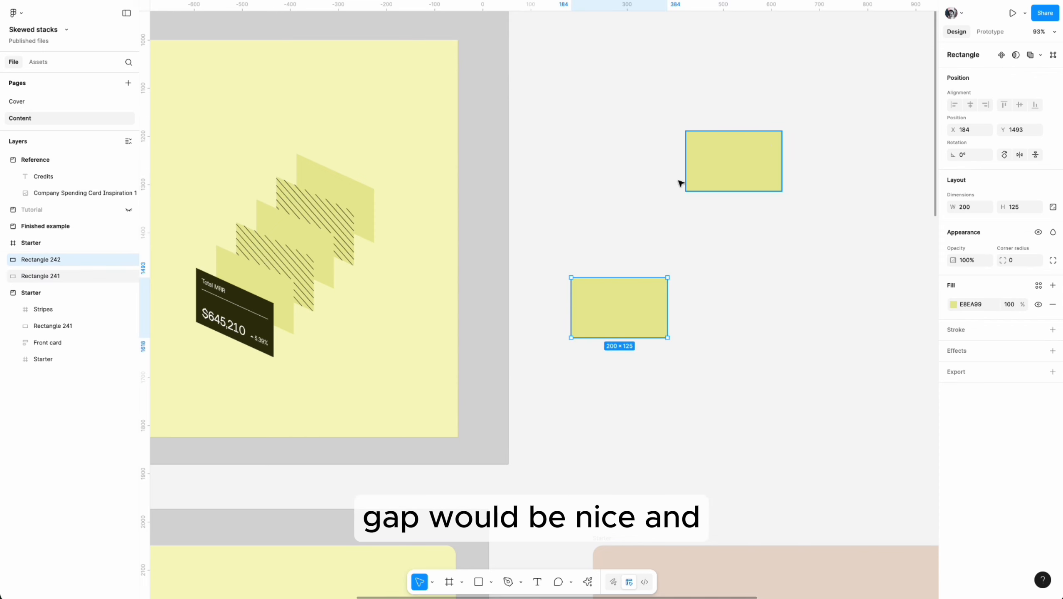
left_click(802, 223)
scroll(803, 224, "right", 2)
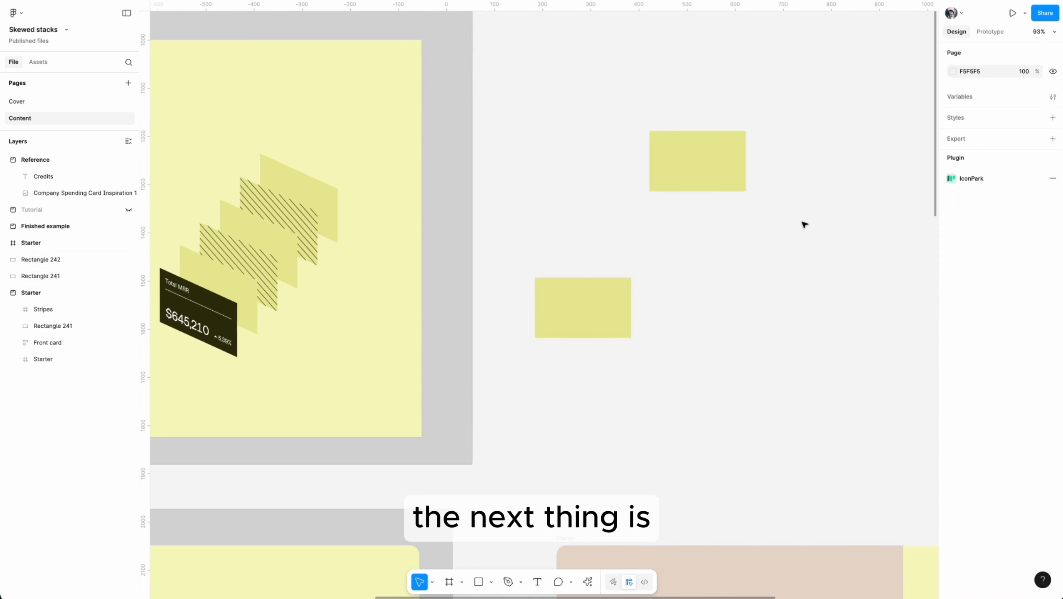
Open the Vector Blender plugin and clear the canvas selection
left_click(730, 177)
key("super+slash")
type("v")
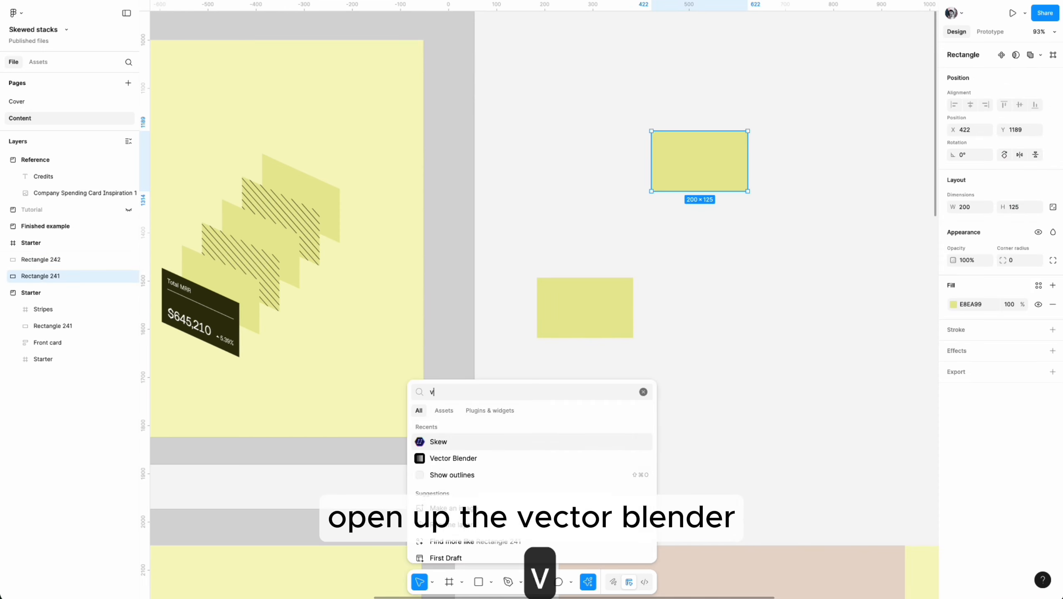
type("ect")
key("Return")
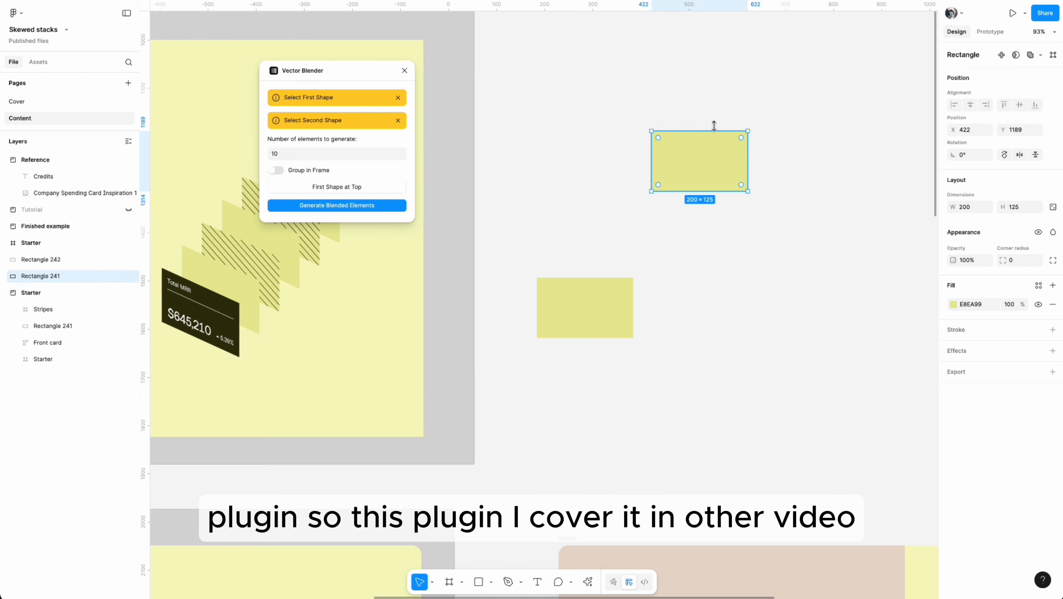
left_click(581, 110)
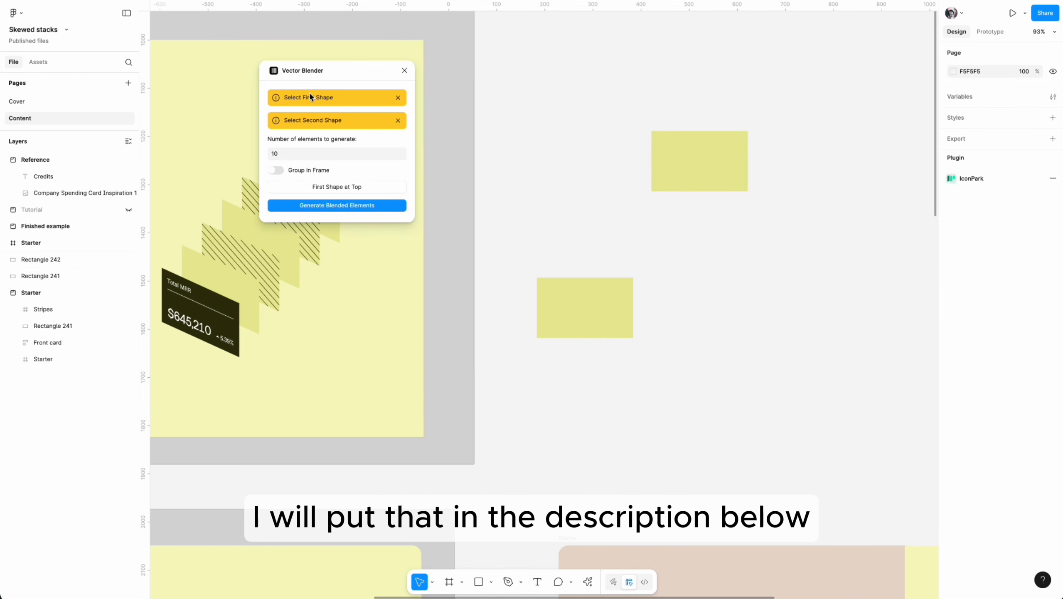
Generate 4 blended elements from the lower card as first shape to the upper card as second, then close Vector Blender
left_click(602, 293)
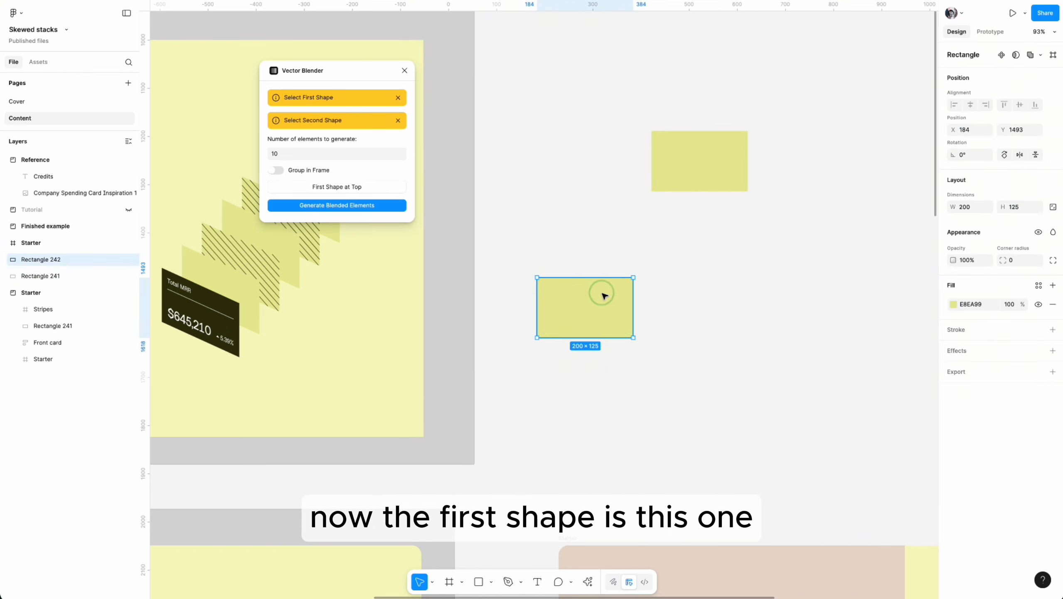
left_click(714, 180)
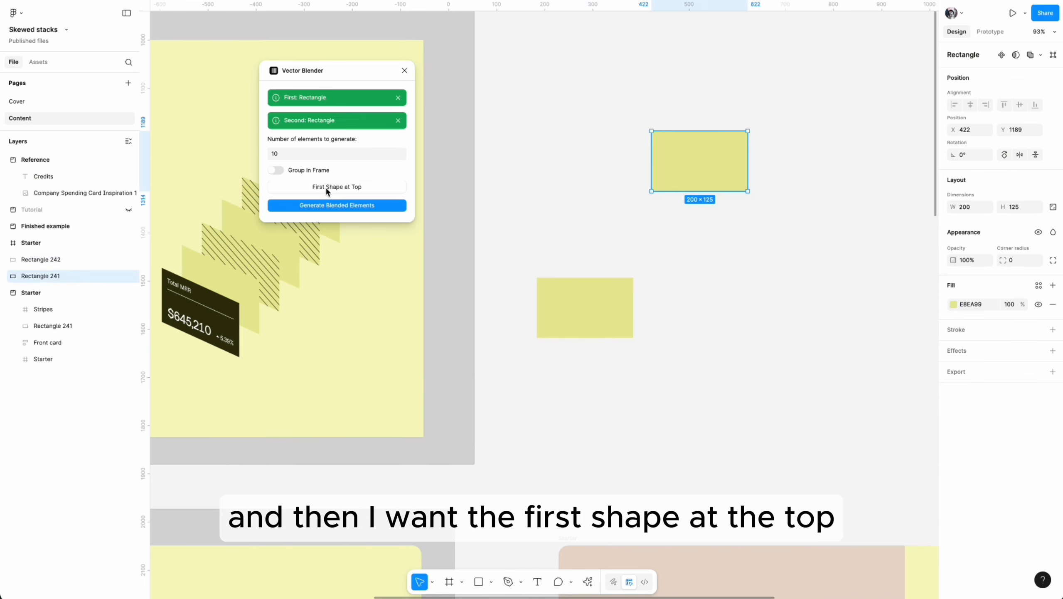
left_click(302, 155)
key("BackSpace")
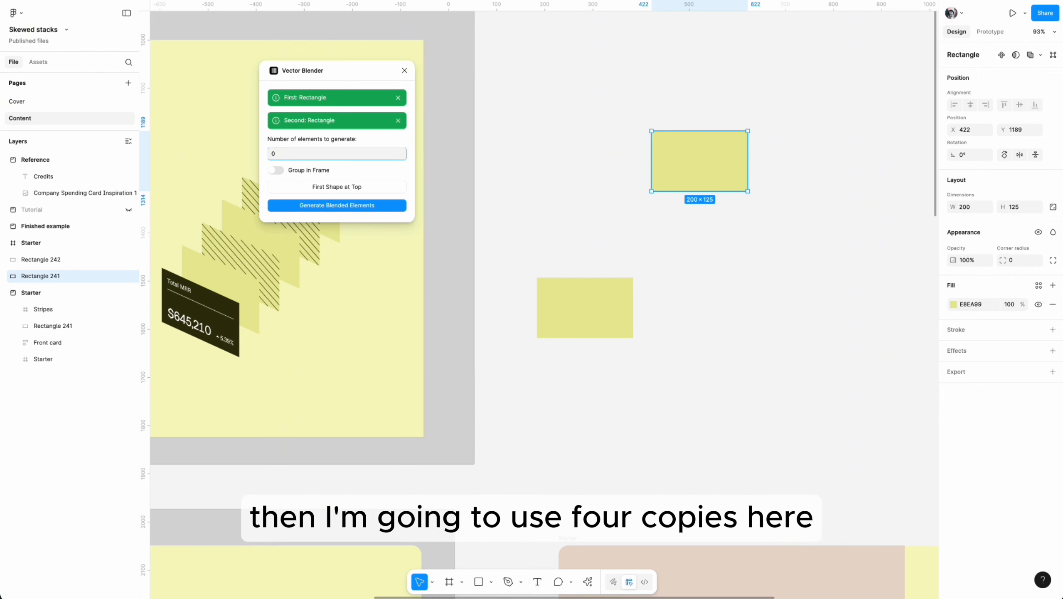
type("4")
left_click(366, 209)
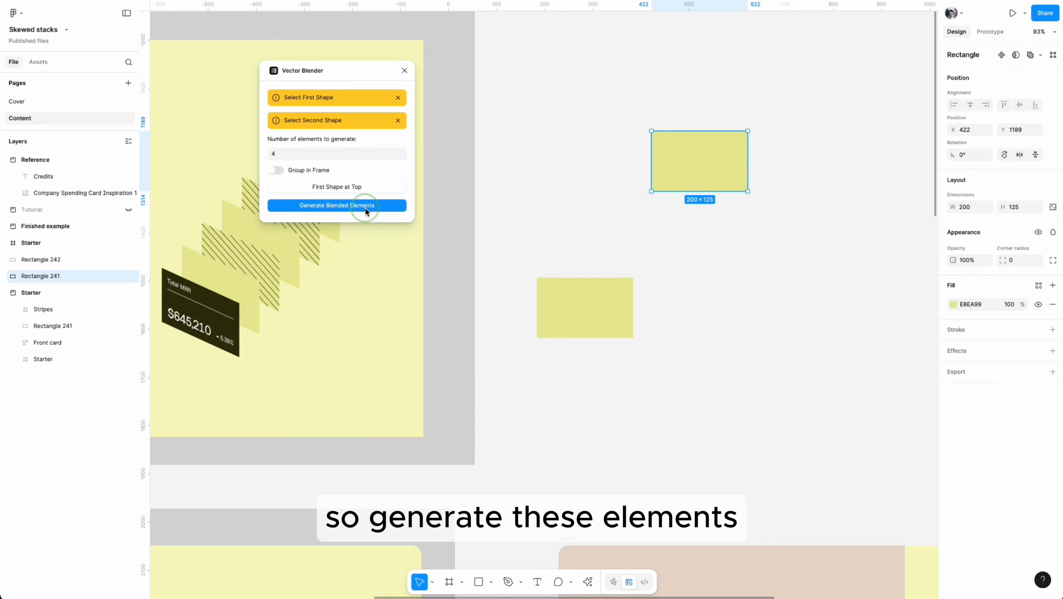
left_click(404, 70)
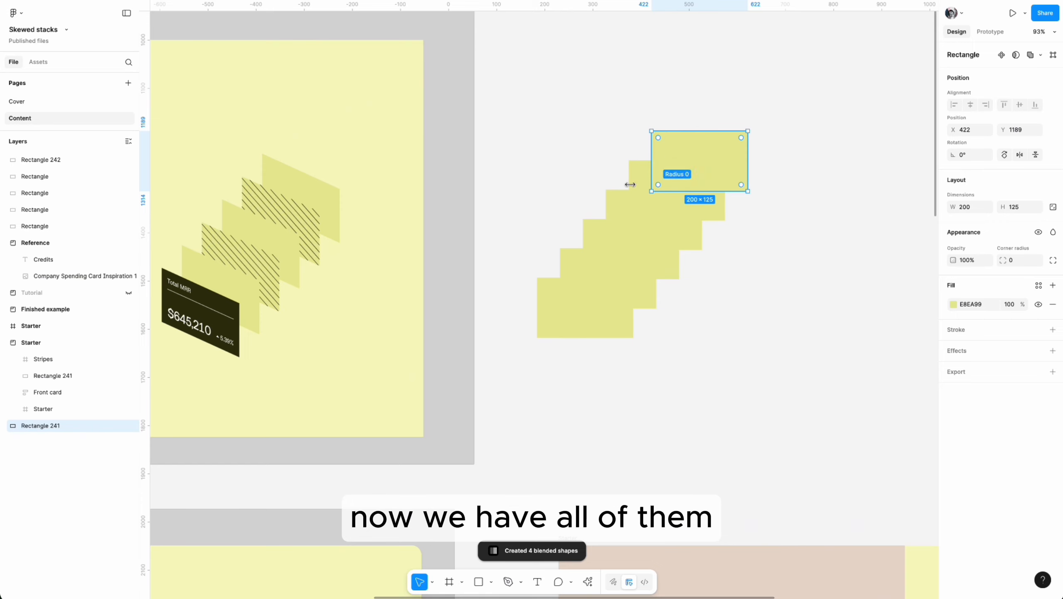
Copy the Front card and Stripes frames from the Starter section to the canvas beside the blended stack
scroll(598, 252, "down", 6)
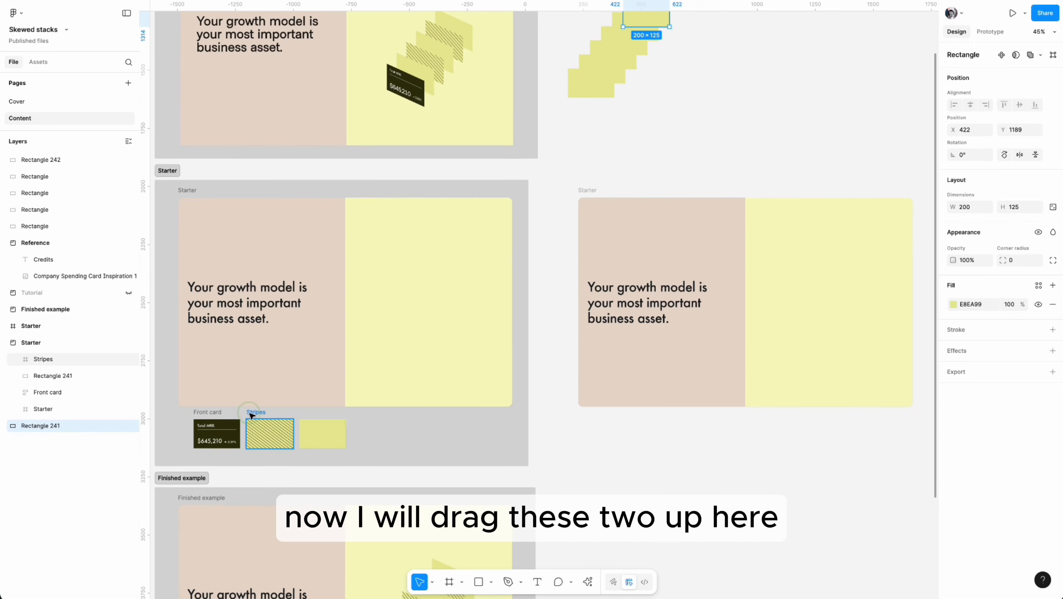
left_click(252, 415)
left_click(205, 415, "shift")
left_click_drag(208, 414, 713, 48)
scroll(790, 176, "up", 5)
Cut the copied Front card and paste it to replace the frontmost rectangle of the stack
left_click(767, 247)
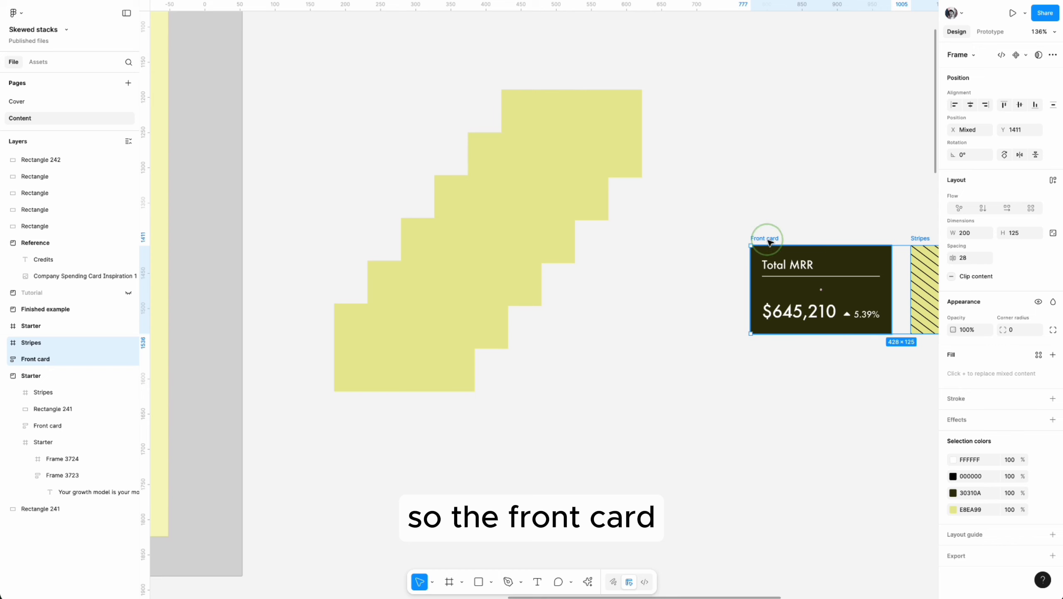
key("ctrl+x")
left_click(374, 326)
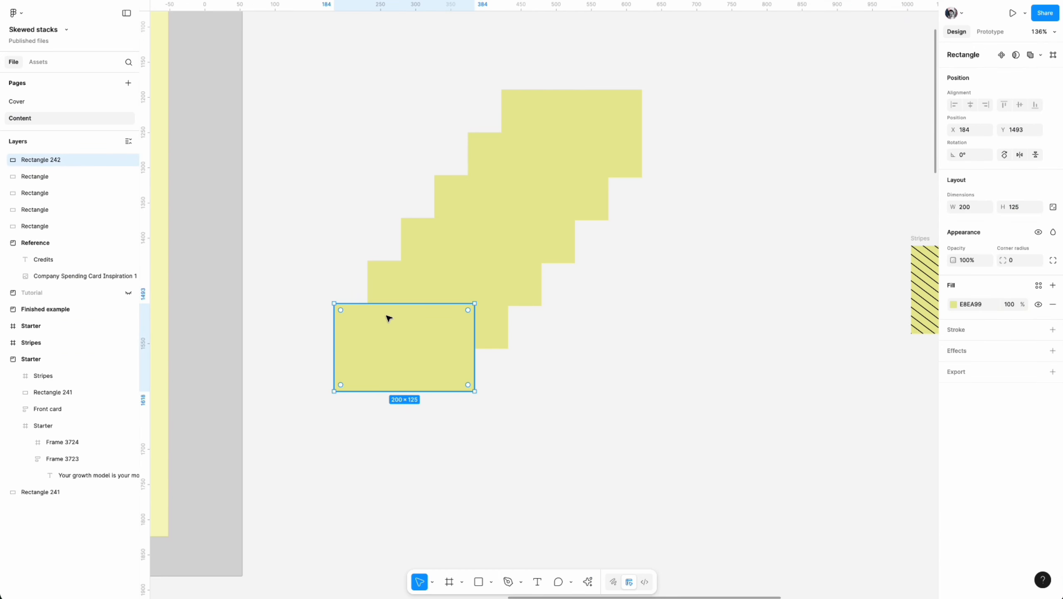
key("ctrl+shift+alt+v")
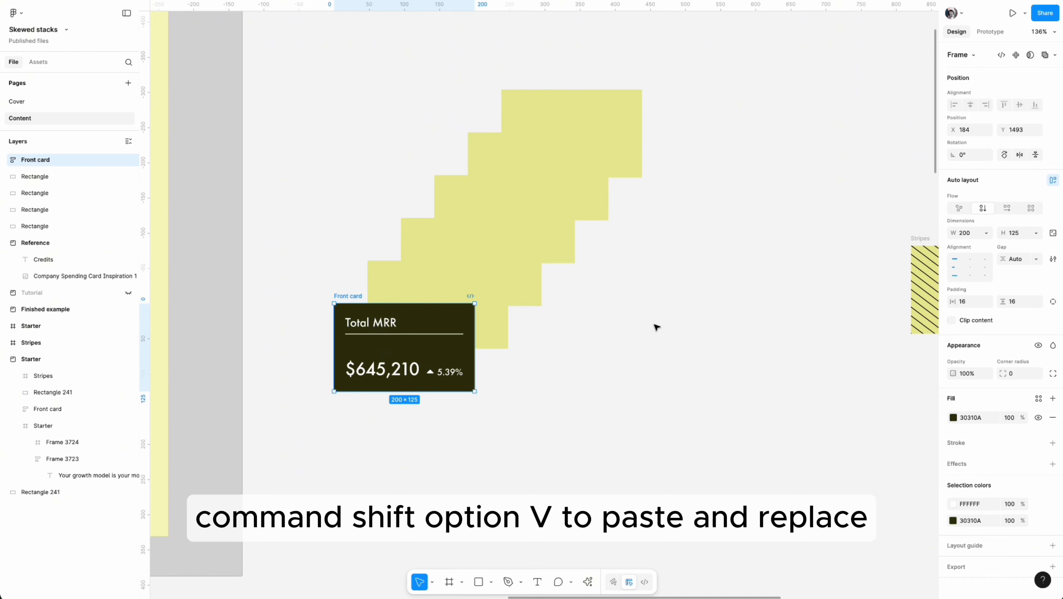
Replace the third and fifth cards from the front of the stack with the Stripes frame
scroll(645, 327, "right", 2)
left_click(398, 238)
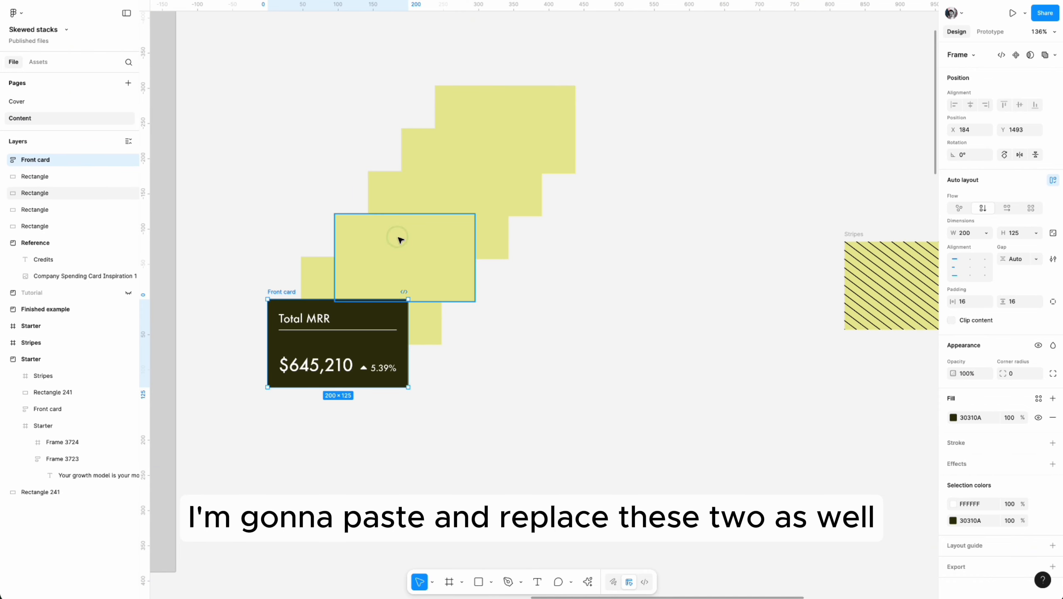
left_click(450, 157)
left_click(854, 235)
key("super+c")
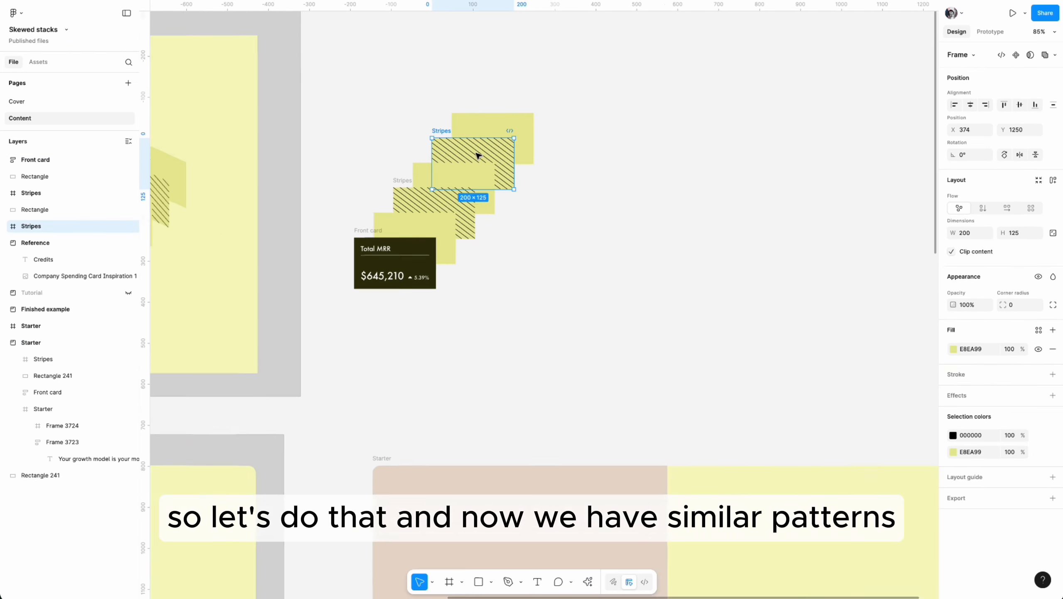
scroll(477, 154, "down", 2)
scroll(470, 160, "left", 4)
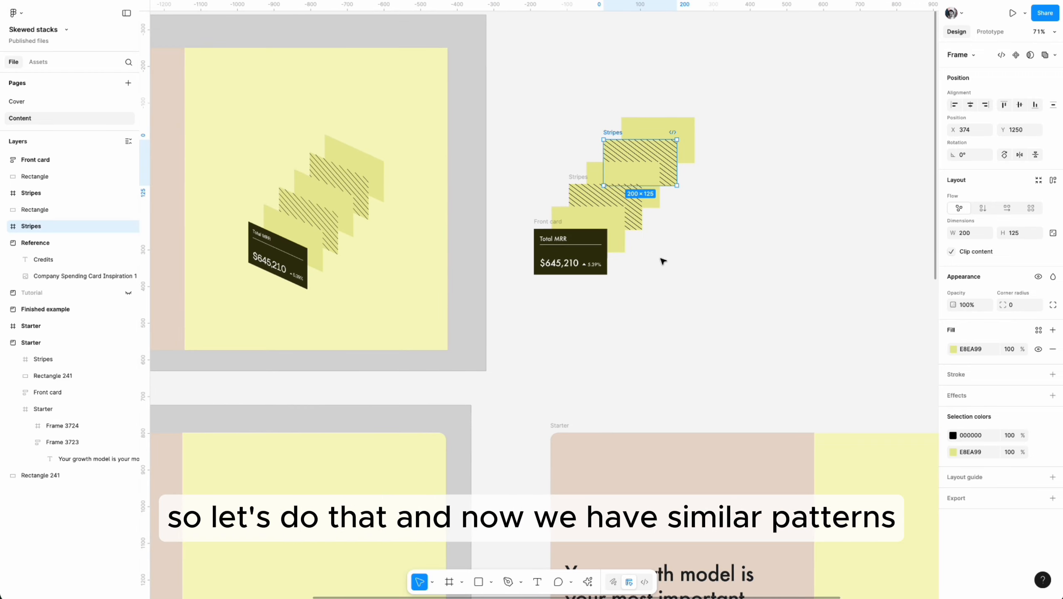
Paste a separate Stripes frame onto the empty canvas beside the card stack
scroll(587, 174, "right", 3)
scroll(667, 166, "up", 5)
scroll(419, 129, "up", 3)
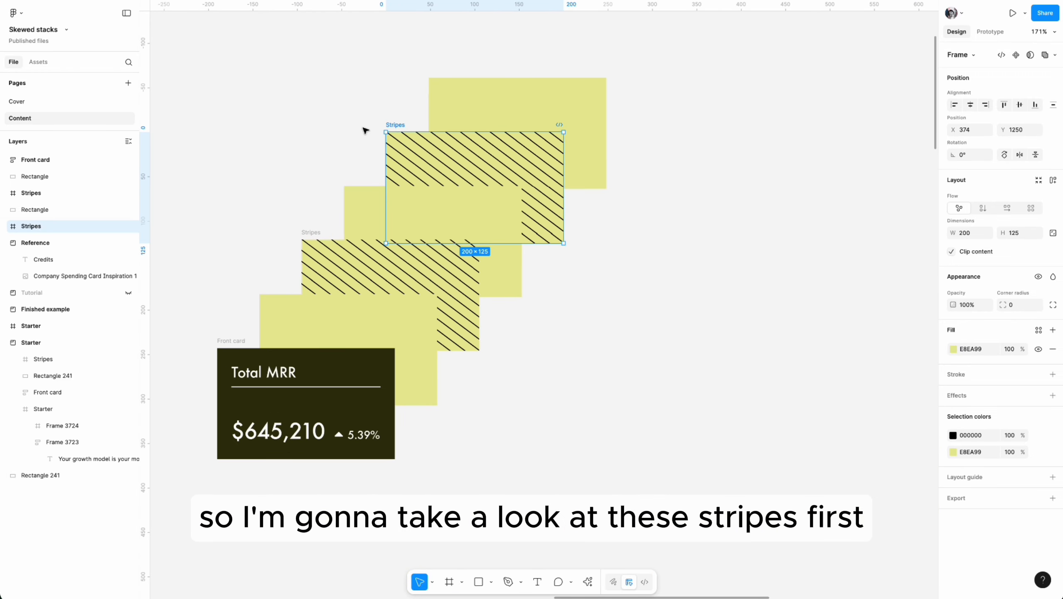
scroll(566, 263, "right", 3)
right_click(568, 263)
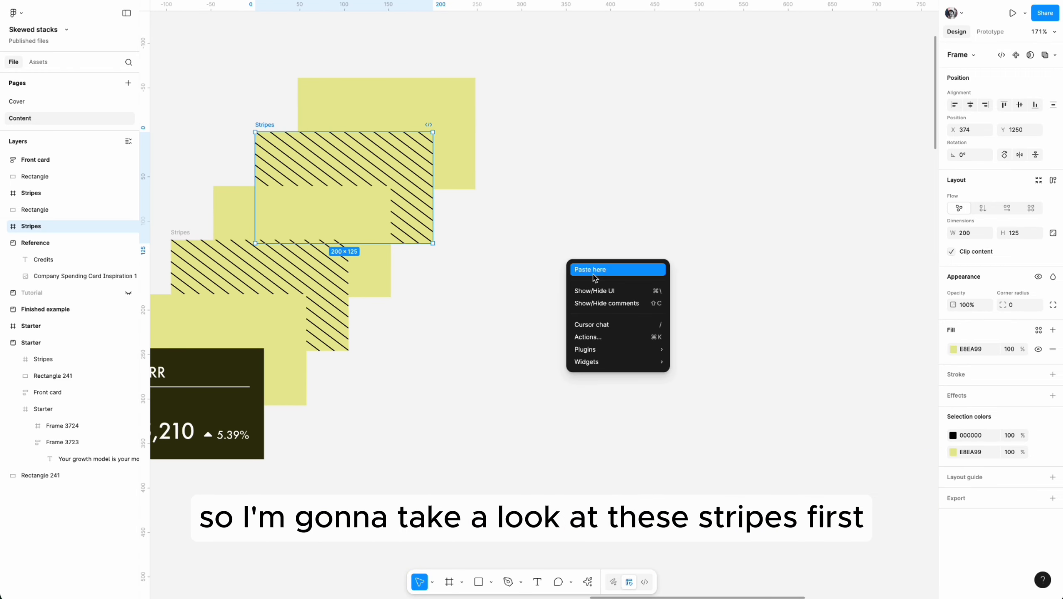
left_click(638, 182)
right_click(588, 318)
left_click(604, 332)
scroll(599, 354, "right", 3)
scroll(598, 362, "up", 3)
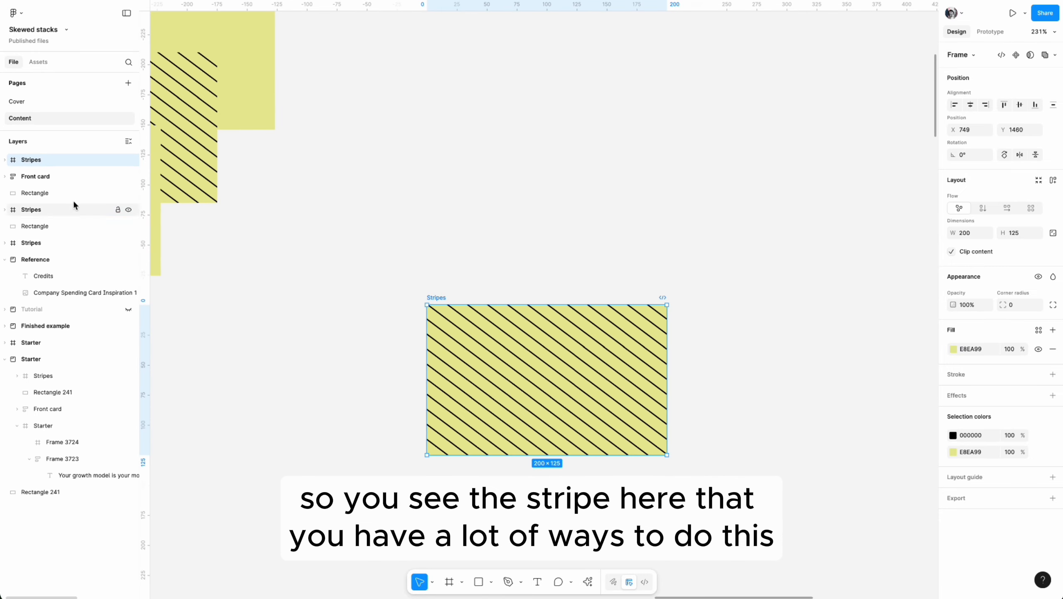
Expand the pasted Stripes frame and its repeat group to examine how the stripes are built
left_click(5, 160)
left_click(40, 176)
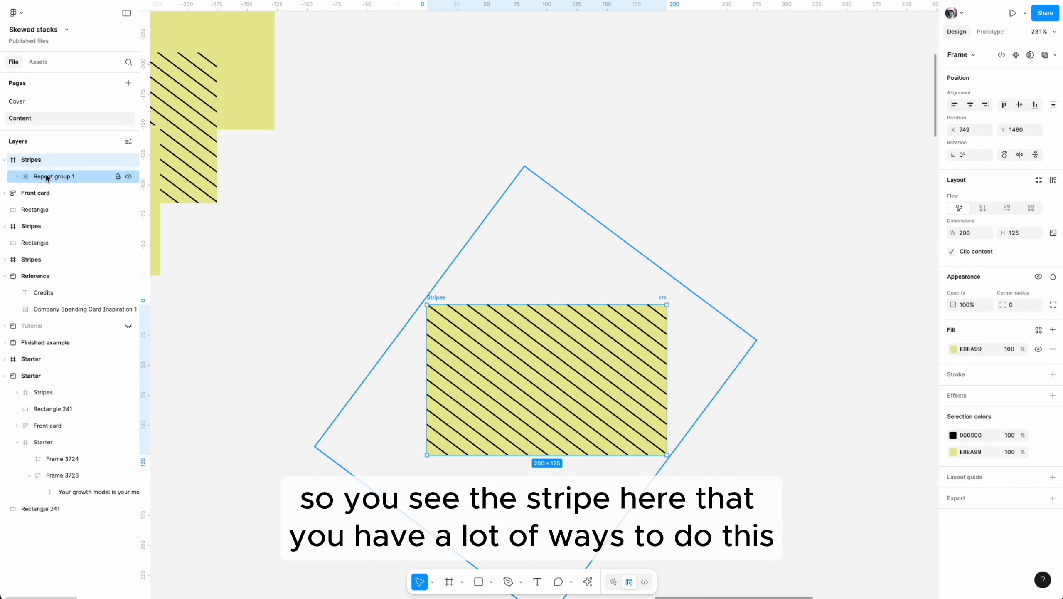
left_click(17, 176)
scroll(494, 187, "down", 3)
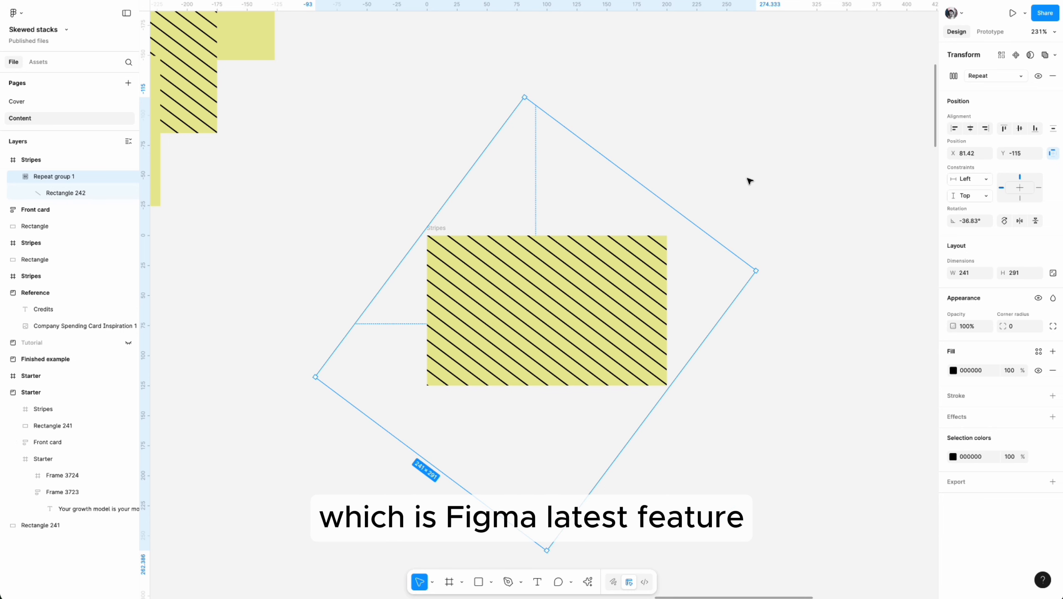
scroll(750, 180, "up", 1)
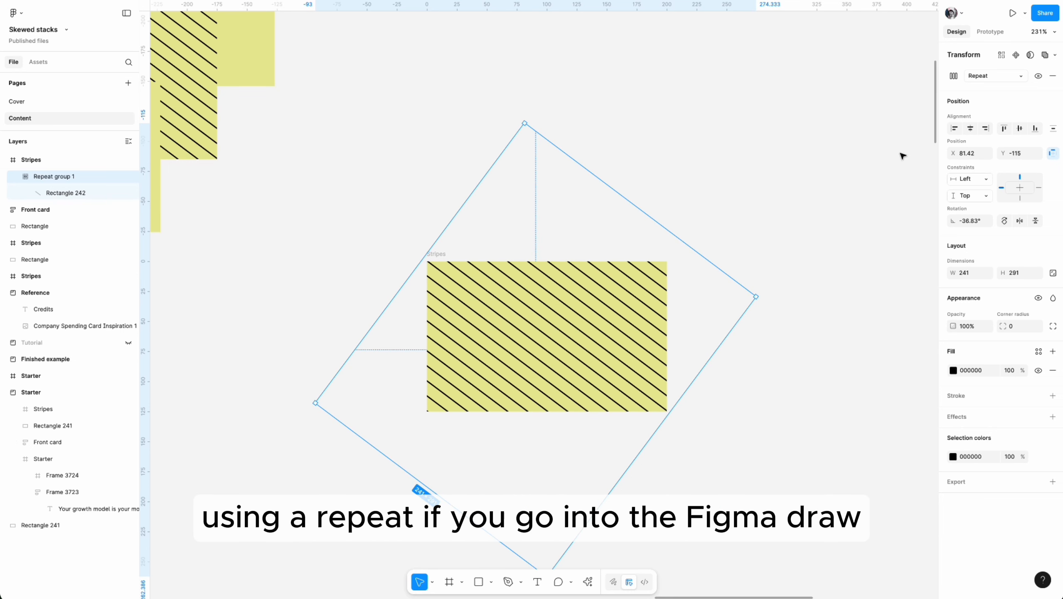
Switch to Draw mode and review the Radial repeat and Linear repeat options for the stripes group
key("shift+d")
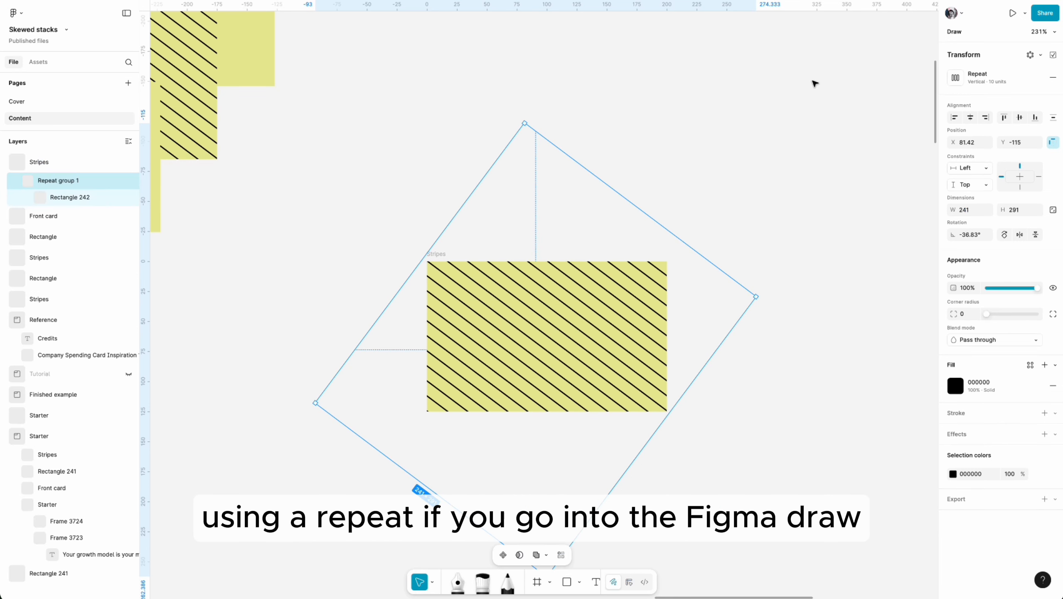
left_click(1041, 55)
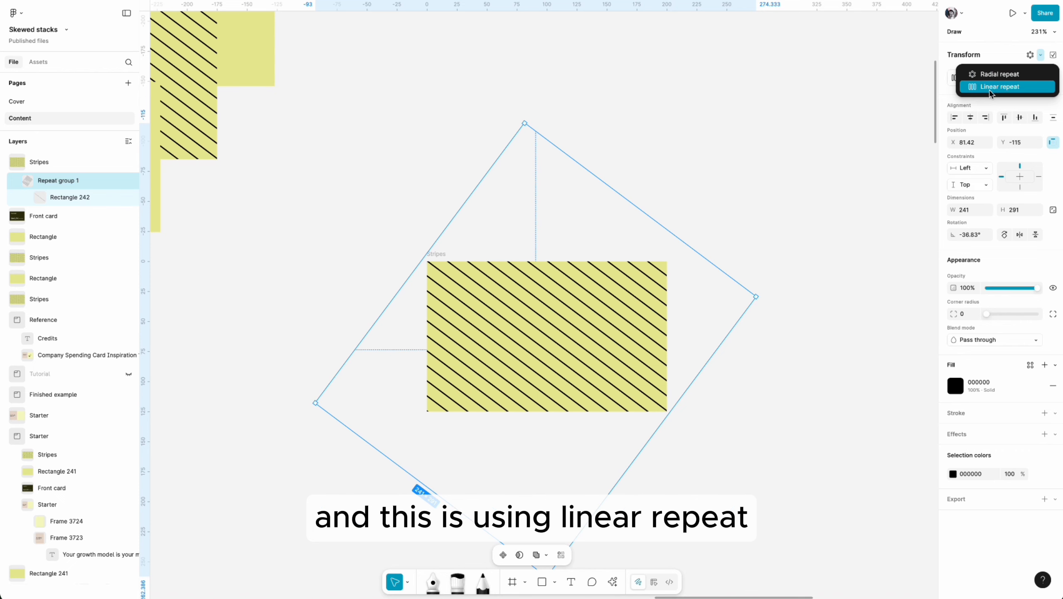
left_click(681, 103)
Select the thin rectangle inside the Stripes repeat group to examine its dimensions and rotation
scroll(622, 157, "right", 3)
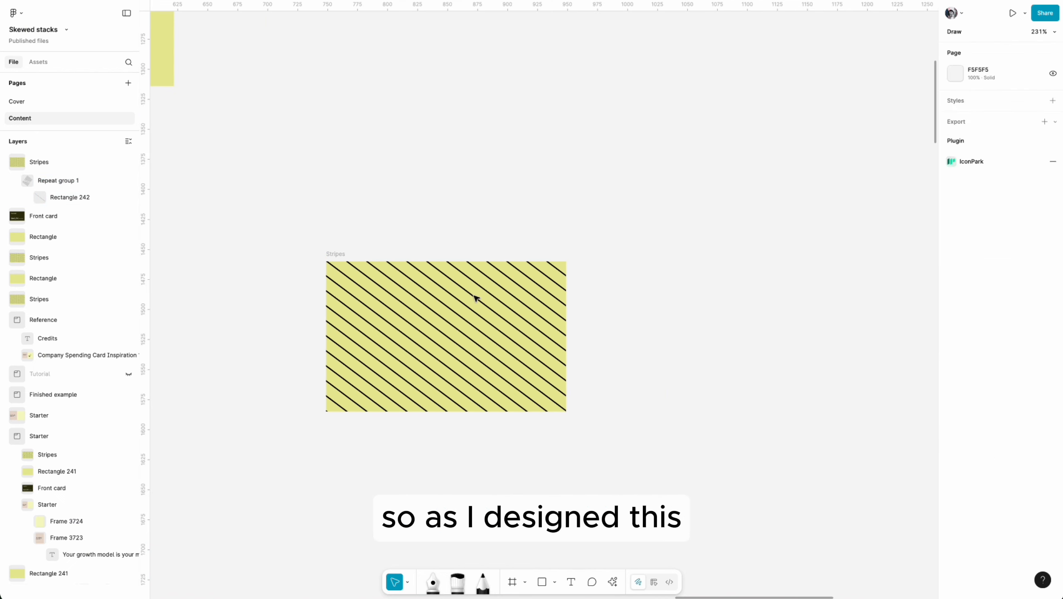
scroll(690, 205, "right", 2)
left_click(454, 281)
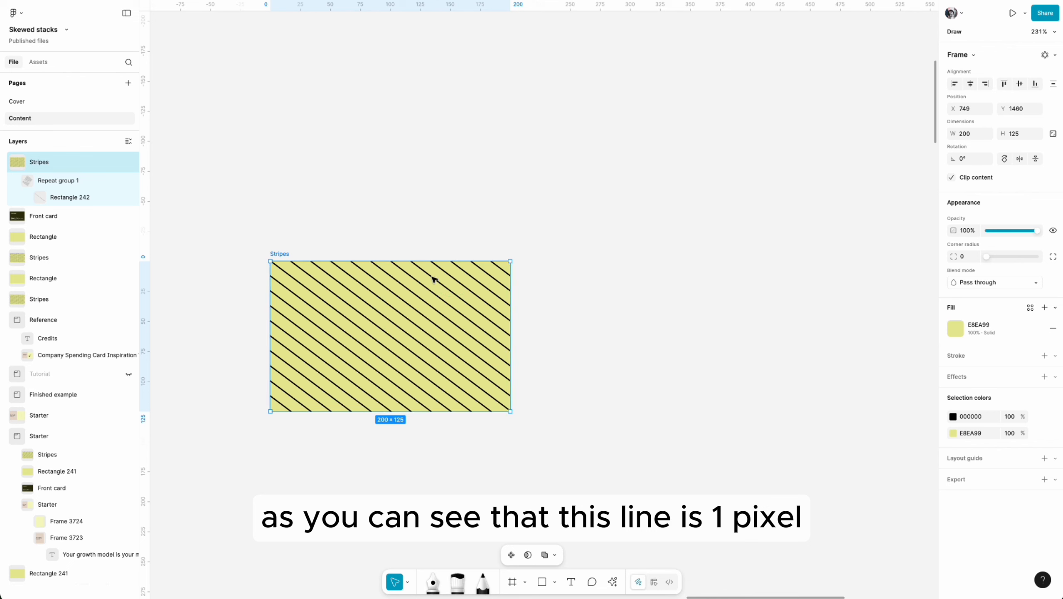
left_click(73, 198)
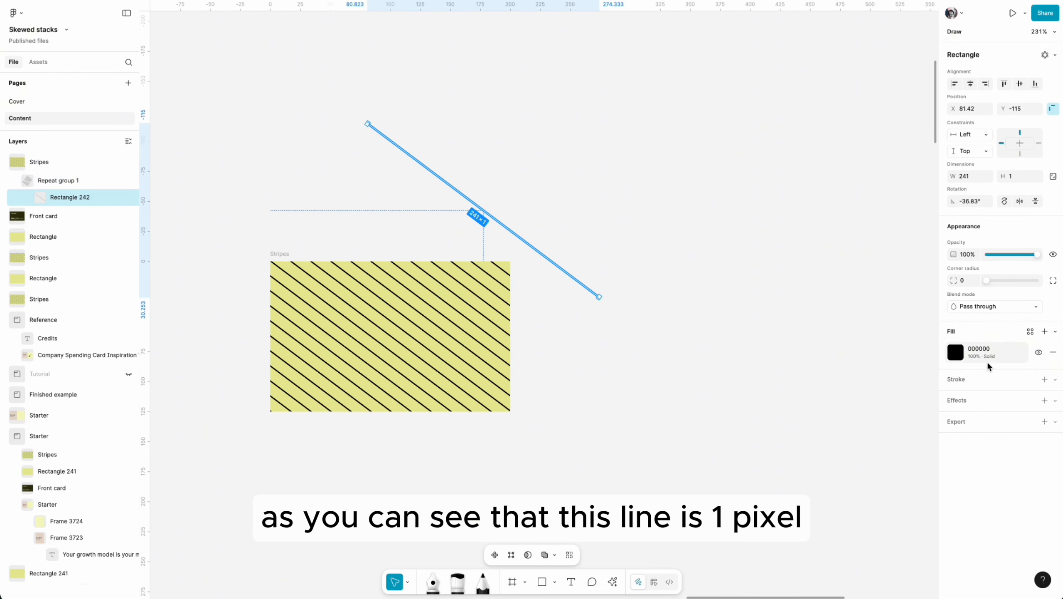
Draw a horizontal line about 170 px long on the empty canvas beside the pasted Stripes frame
left_click(642, 219)
key("l")
scroll(639, 240, "right", 4)
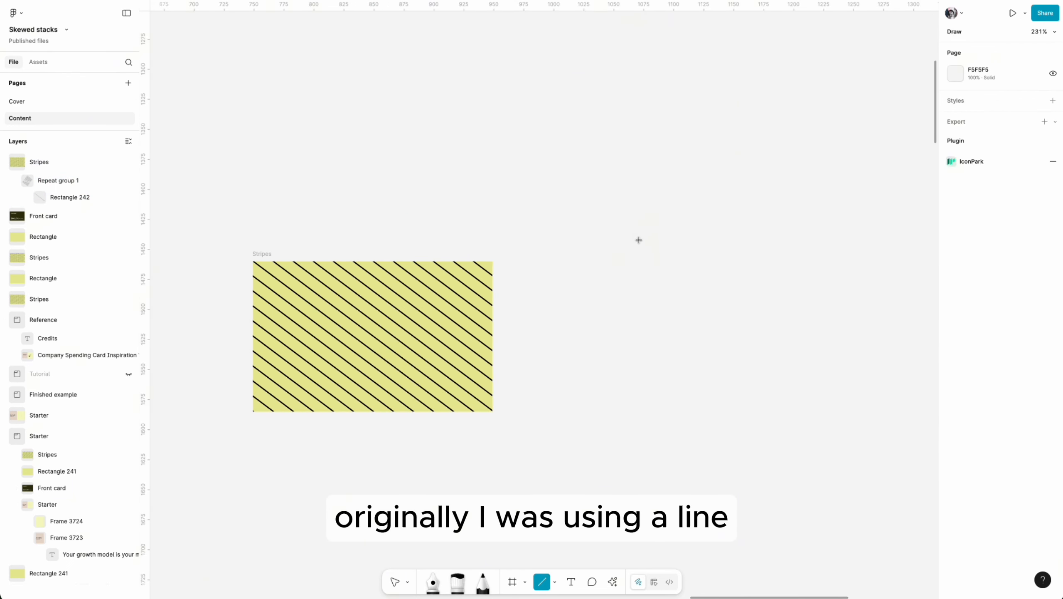
left_click_drag(508, 250, 714, 247)
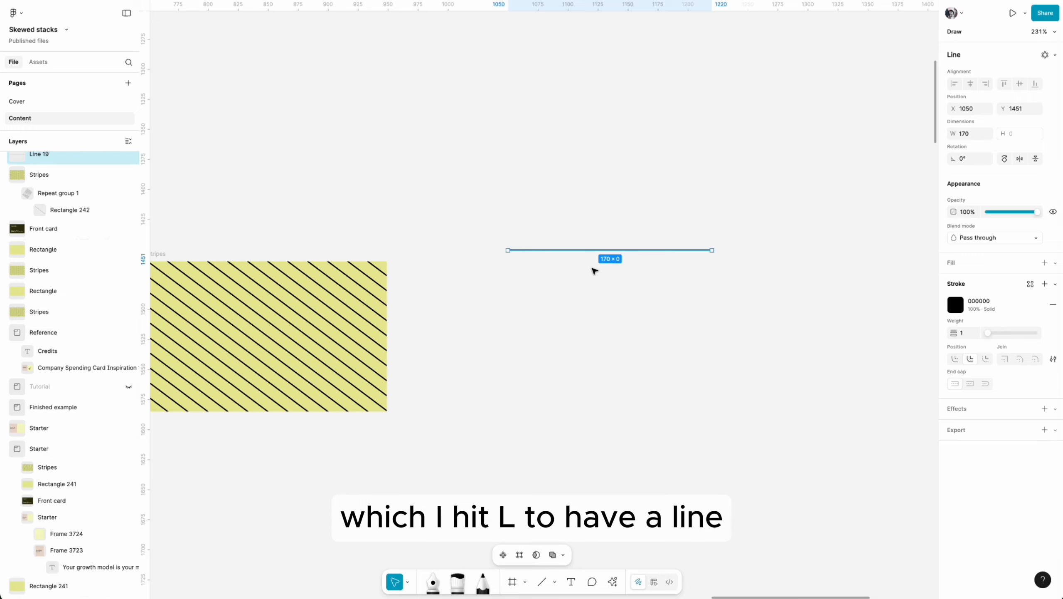
Apply a linear repeat to the new line and set the repeat direction to vertical
scroll(586, 244, "up", 5)
scroll(582, 254, "up", 2)
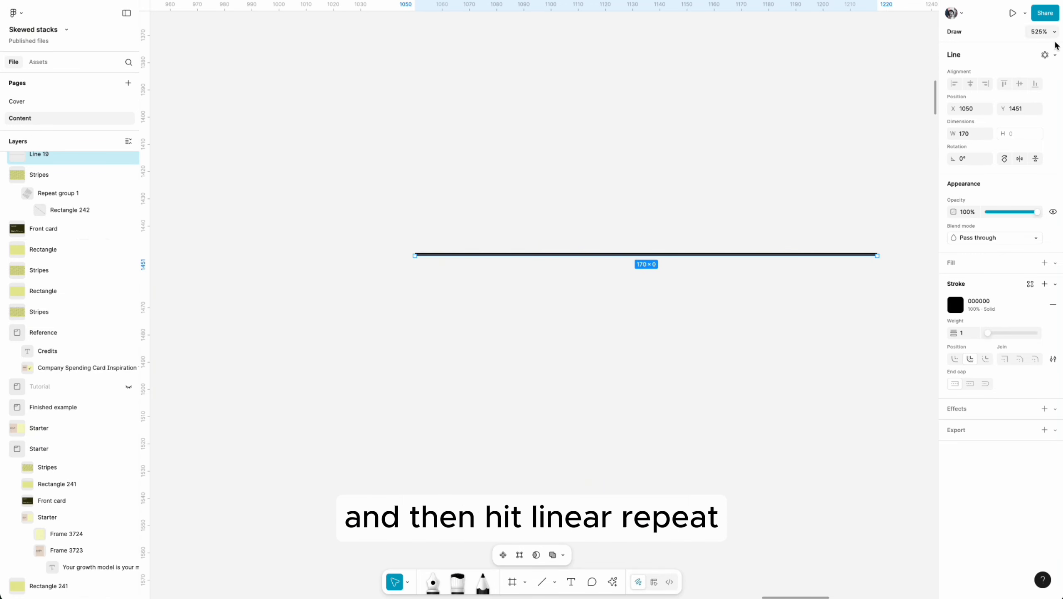
left_click(1055, 54)
left_click(1039, 87)
scroll(693, 159, "down", 5)
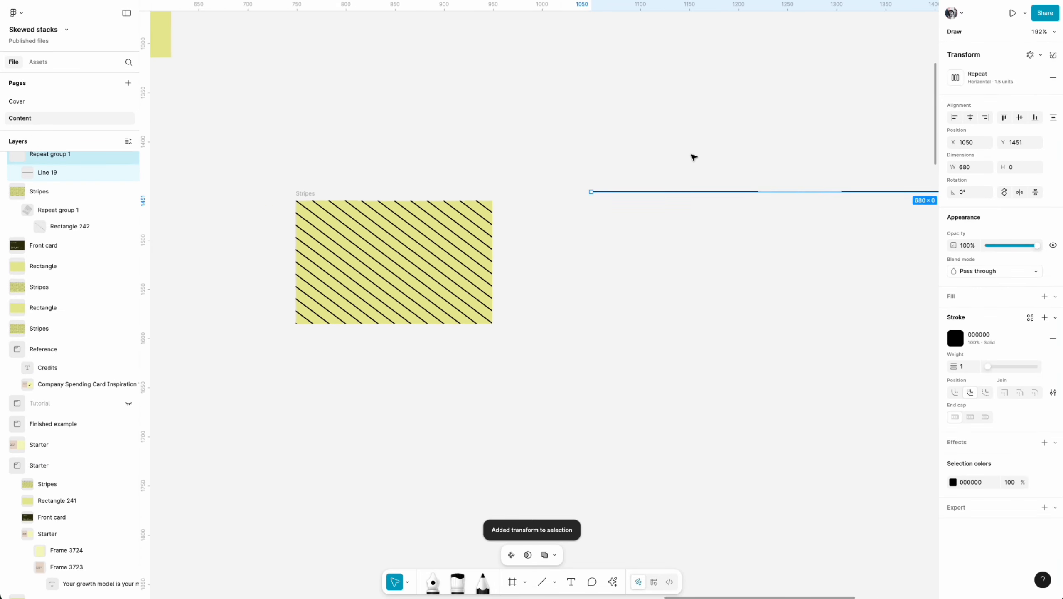
left_click(960, 79)
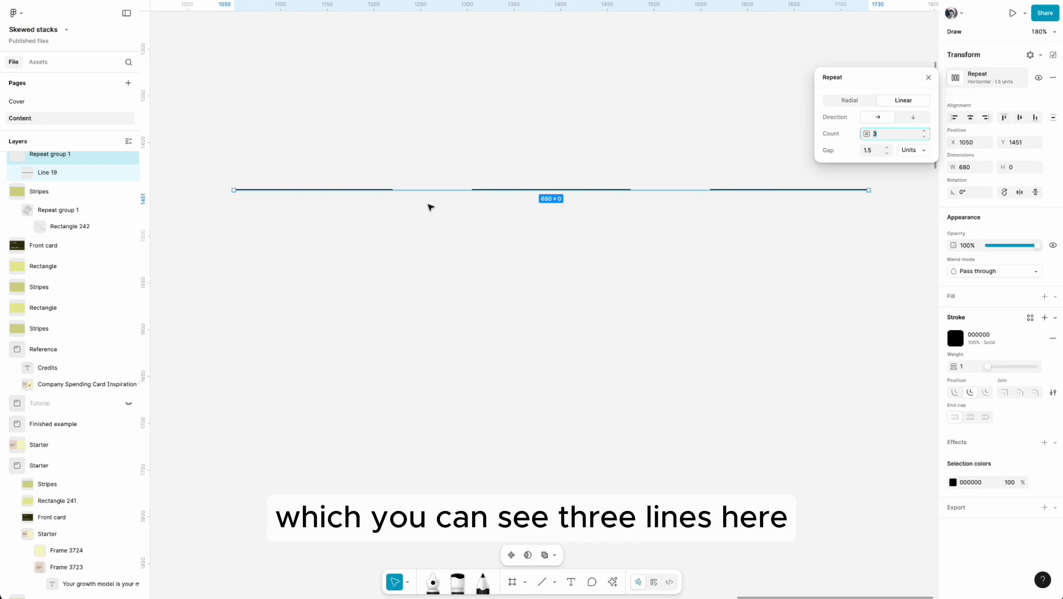
left_click(916, 117)
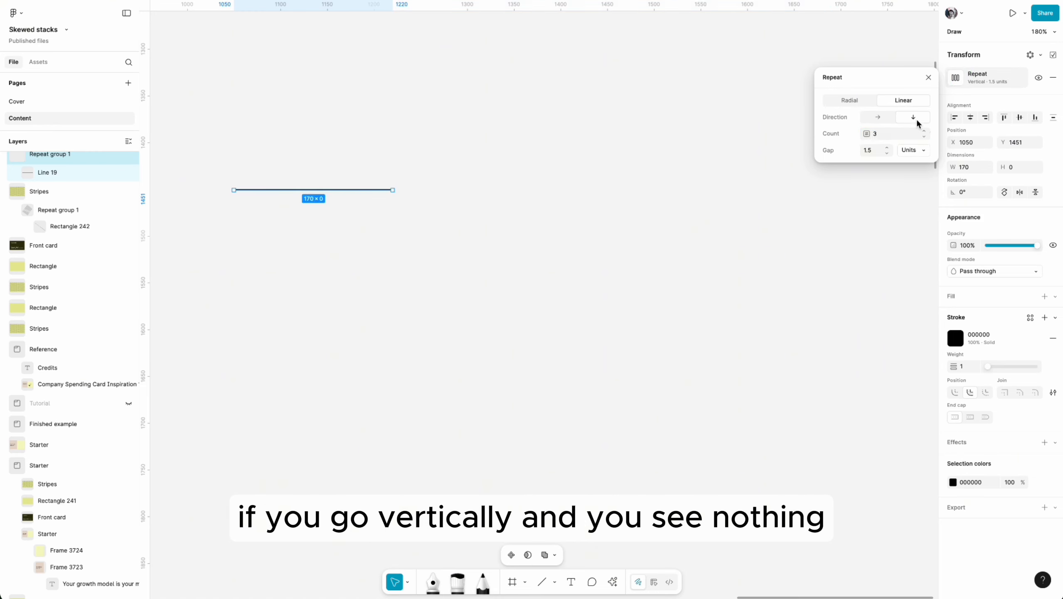
Raise the repeat count of the line's vertical repeat to 11
scroll(292, 195, "left", 3)
scroll(379, 149, "up", 5)
scroll(552, 232, "up", 4)
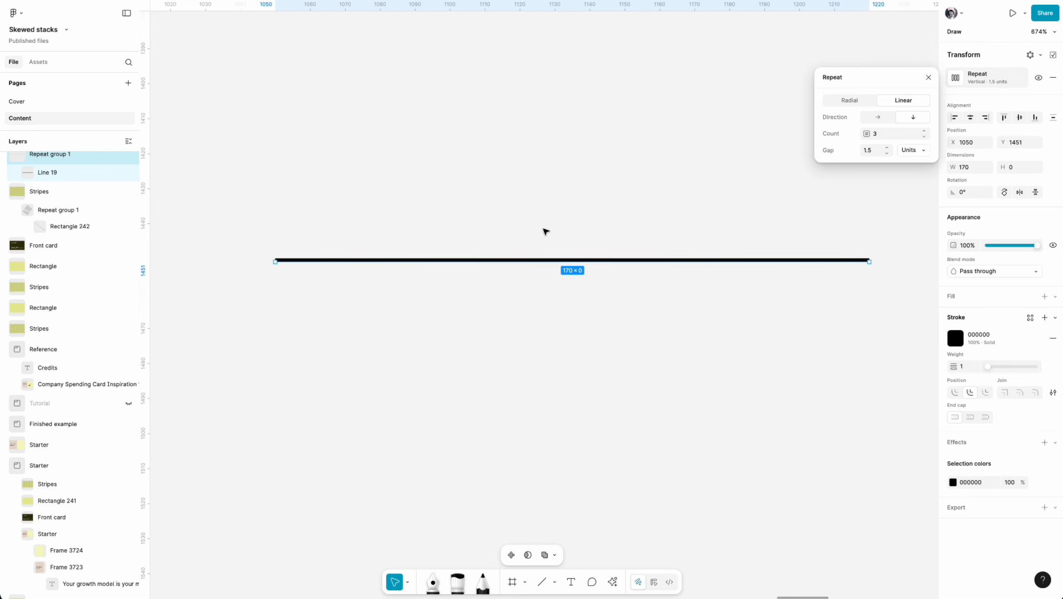
scroll(603, 234, "right", 2)
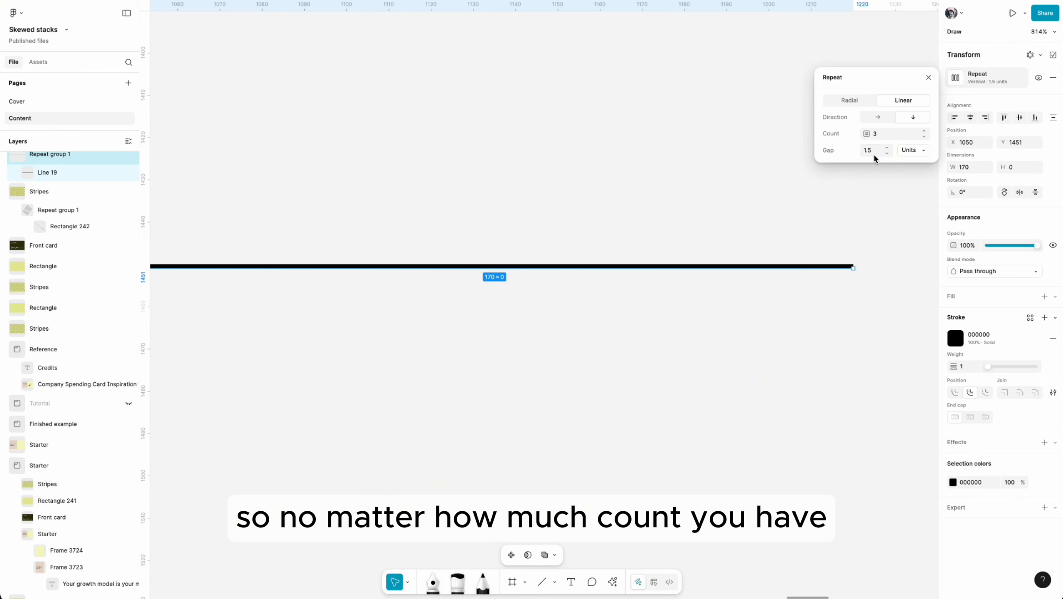
left_click(924, 129)
left_click(925, 129)
left_click(925, 130)
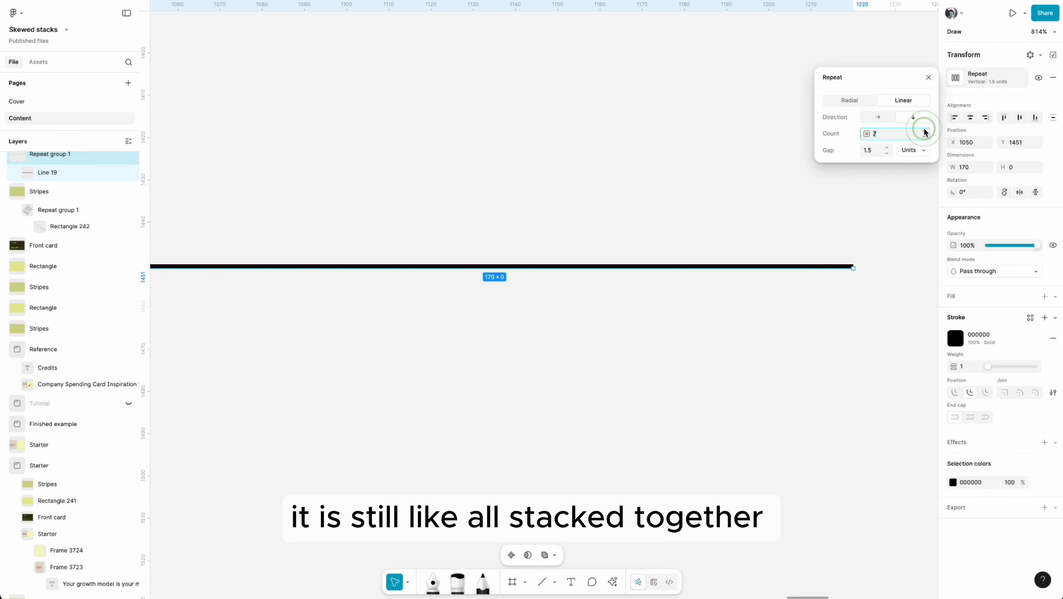
Outline the stroke of the line inside its repeat group
scroll(38, 241, "up", 1)
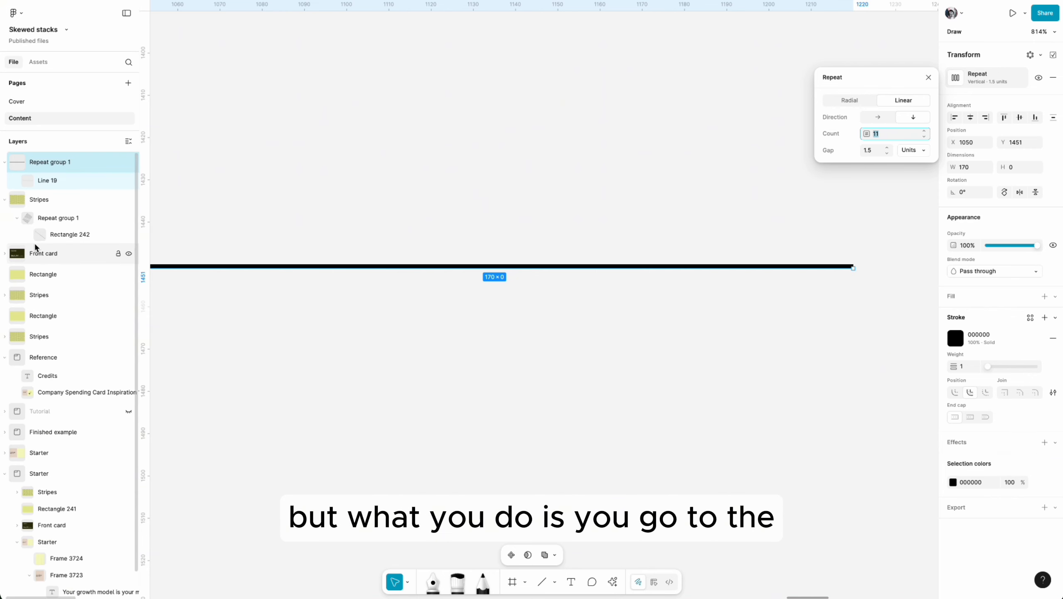
left_click(46, 181)
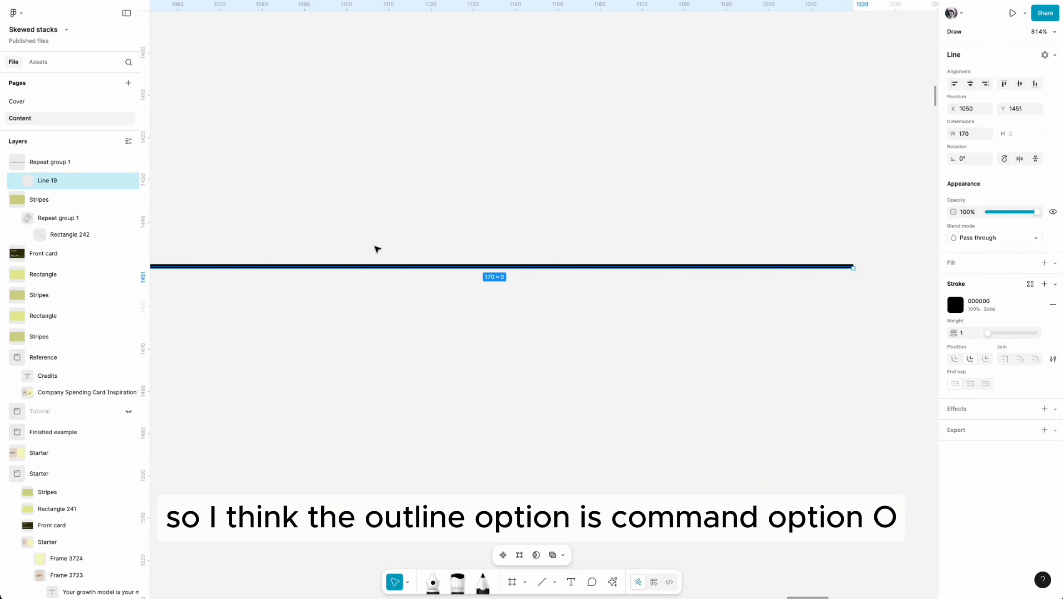
right_click(79, 181)
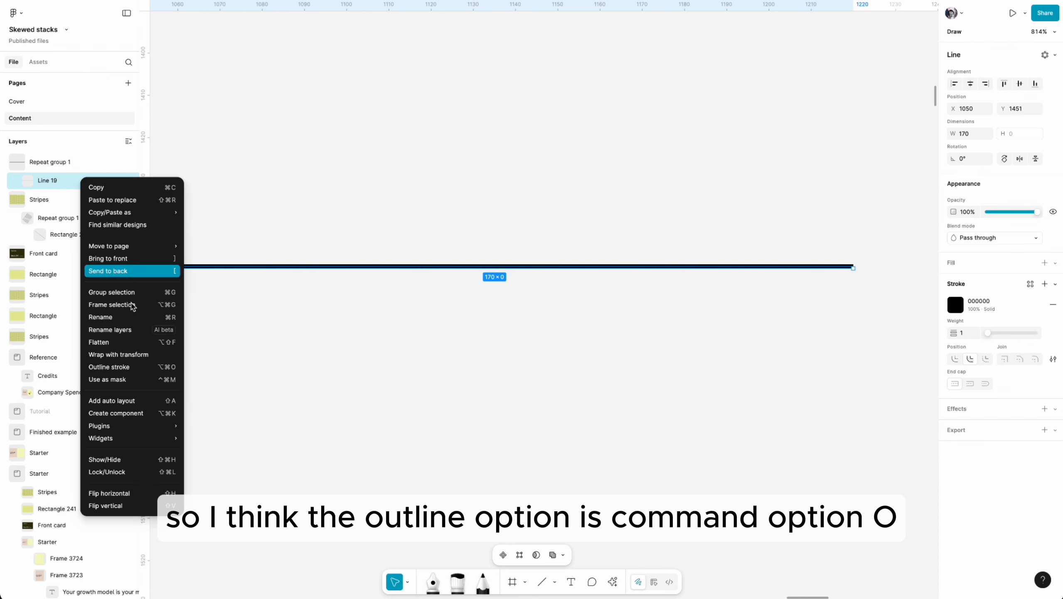
left_click(127, 367)
left_click(729, 214)
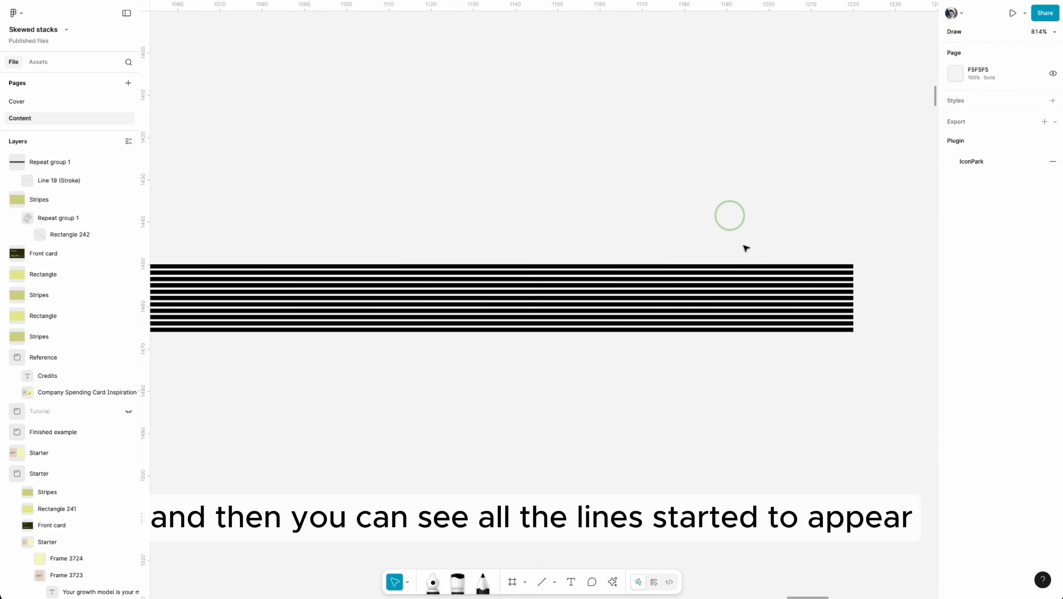
Examine the repeat group in the pasted Stripes frame, including its direction, count and gap settings
scroll(727, 359, "down", 5)
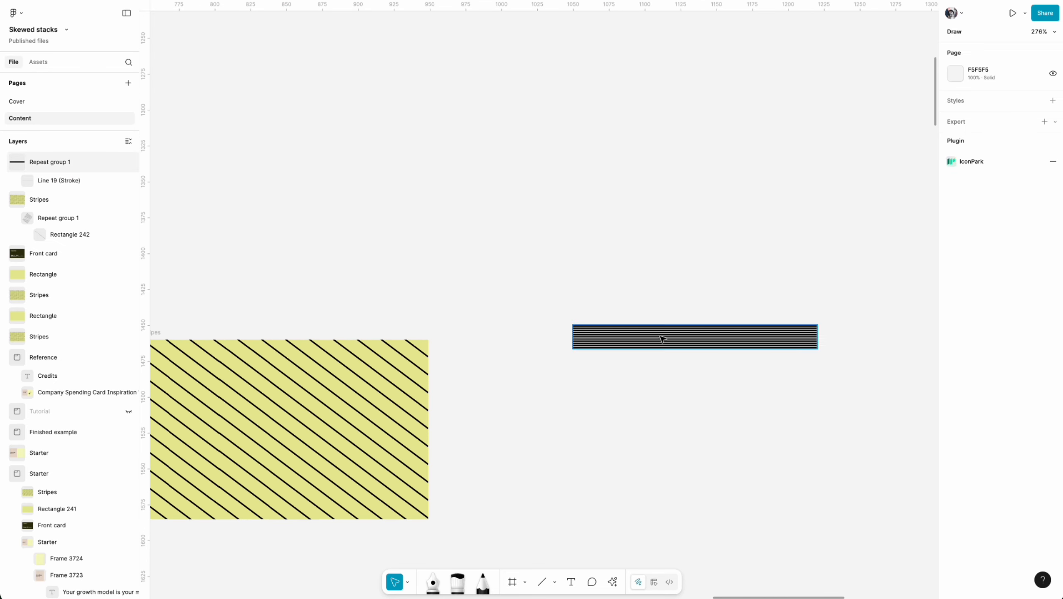
scroll(655, 333, "left", 5)
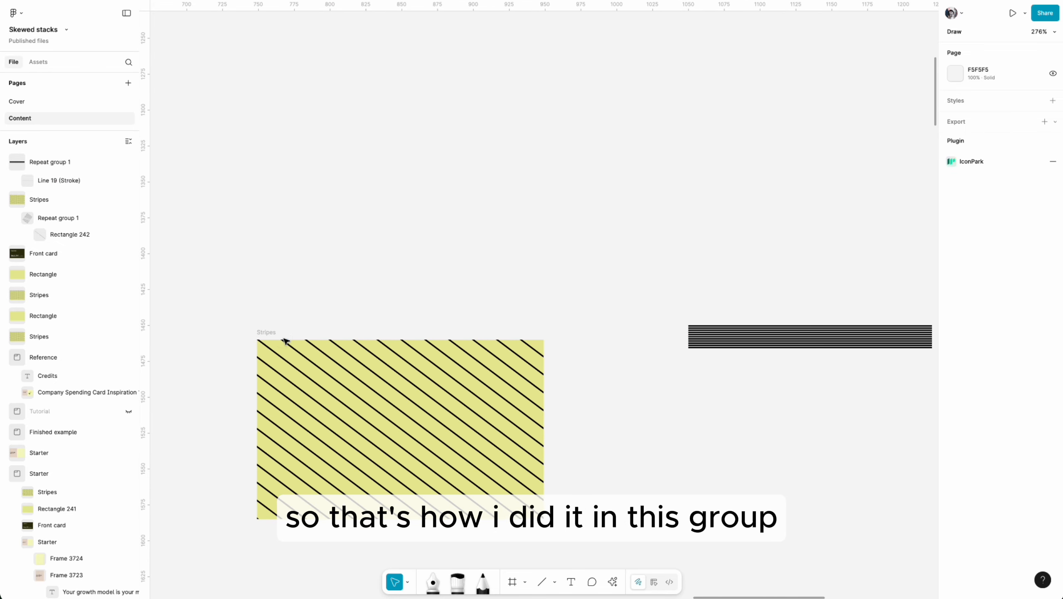
left_click(84, 234)
left_click(59, 218)
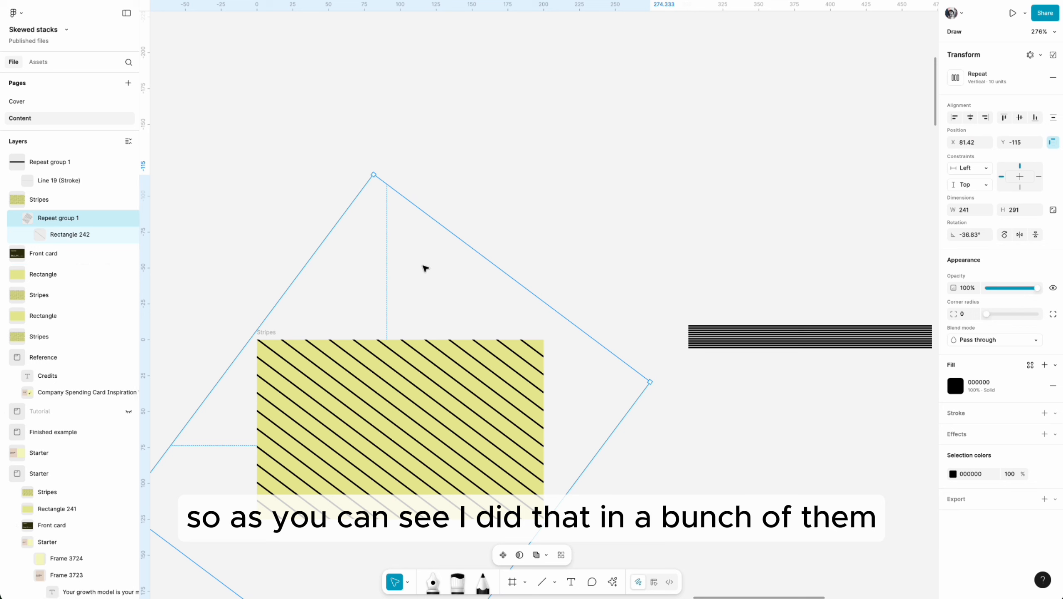
scroll(526, 301, "down", 3)
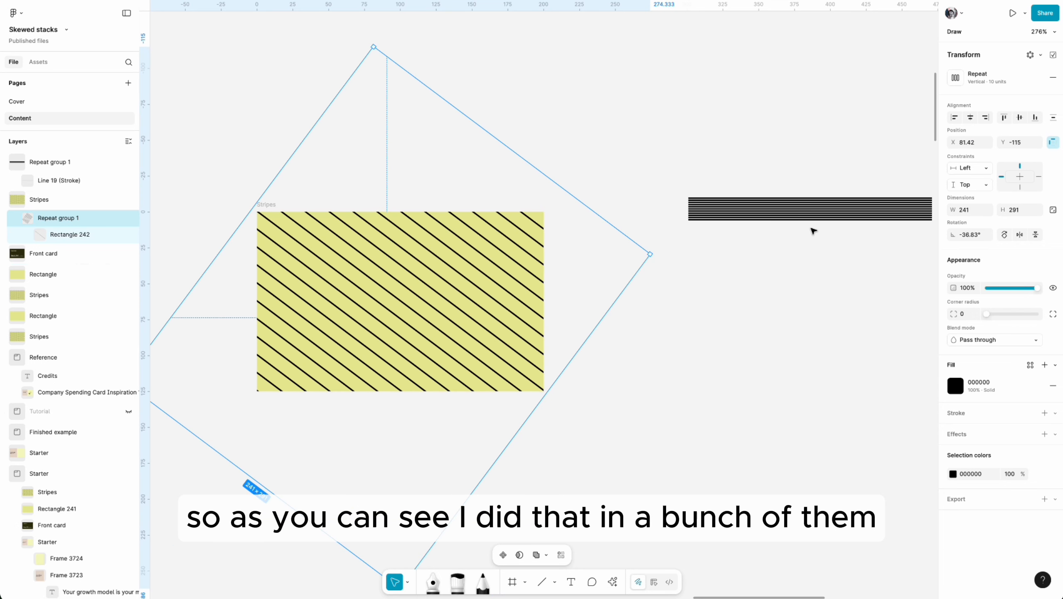
left_click(959, 80)
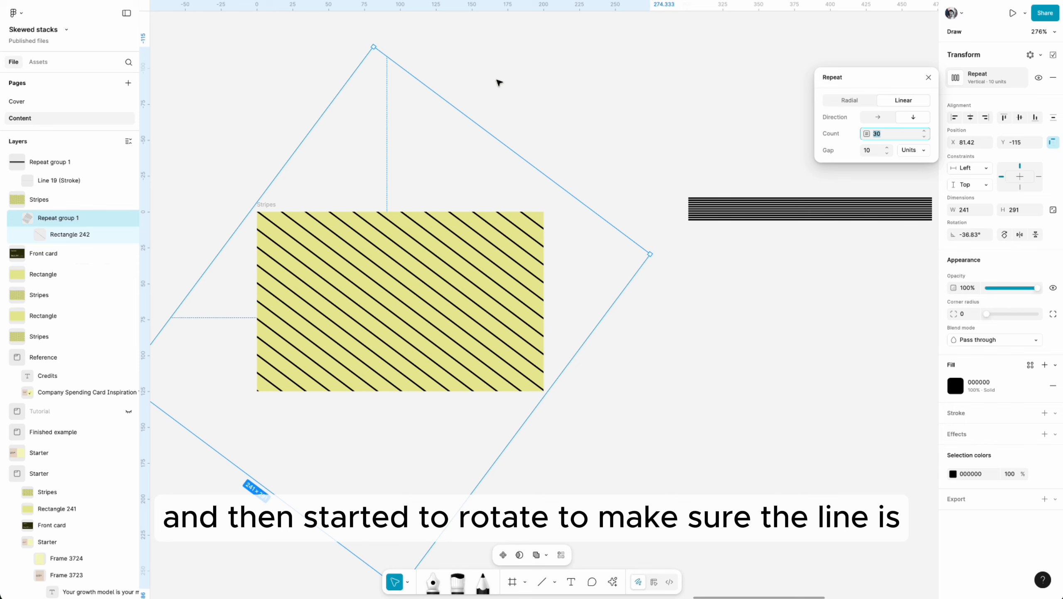
left_click(534, 28)
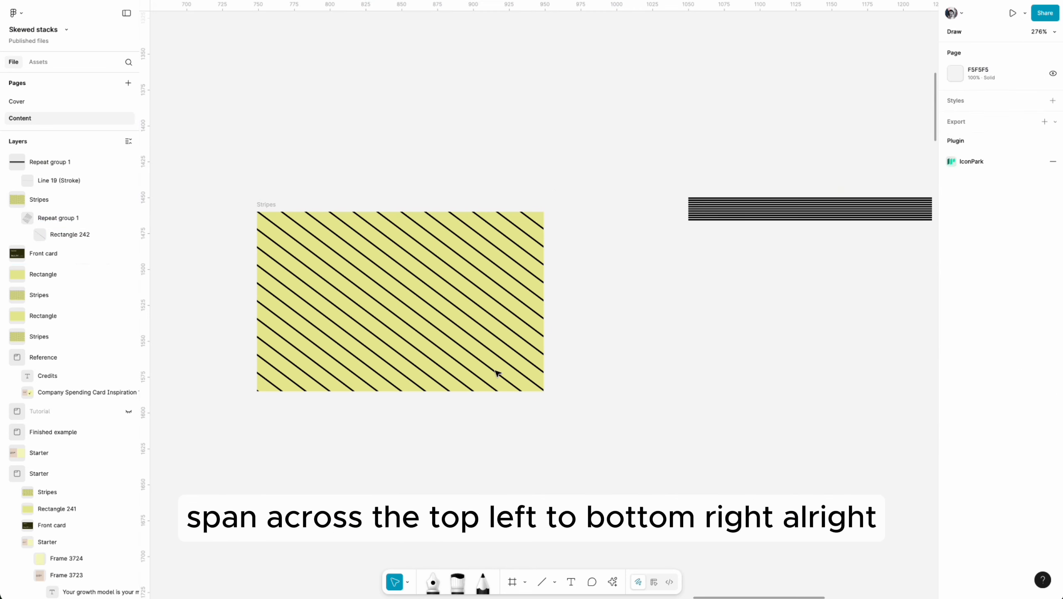
Delete the pasted Stripes frame and the repeated line group from the canvas
scroll(631, 392, "down", 5)
left_click_drag(433, 260, 851, 460)
key("Delete")
Skew all six cards in the diagonal stack vertically by 25° with the Skew plugin
scroll(444, 312, "up", 5)
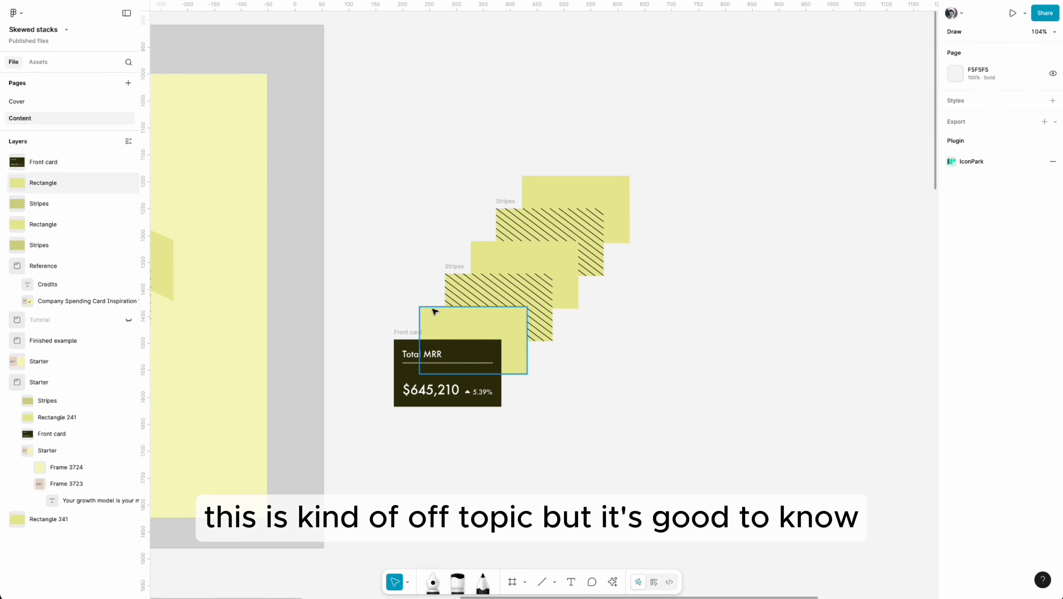
scroll(435, 312, "down", 2)
left_click_drag(319, 69, 833, 497)
key("super+k")
type("skew")
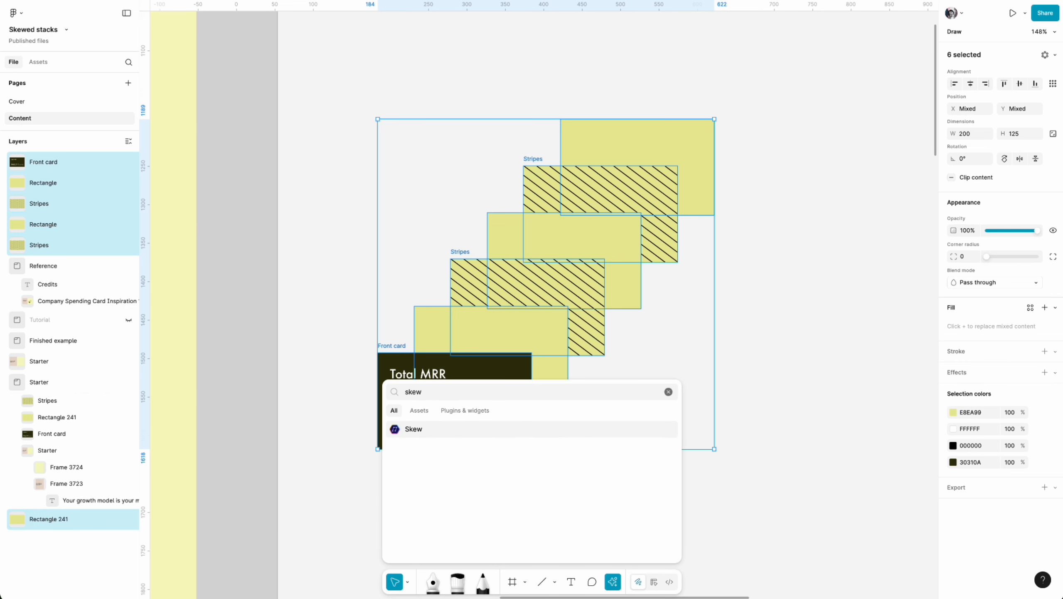
key("Return")
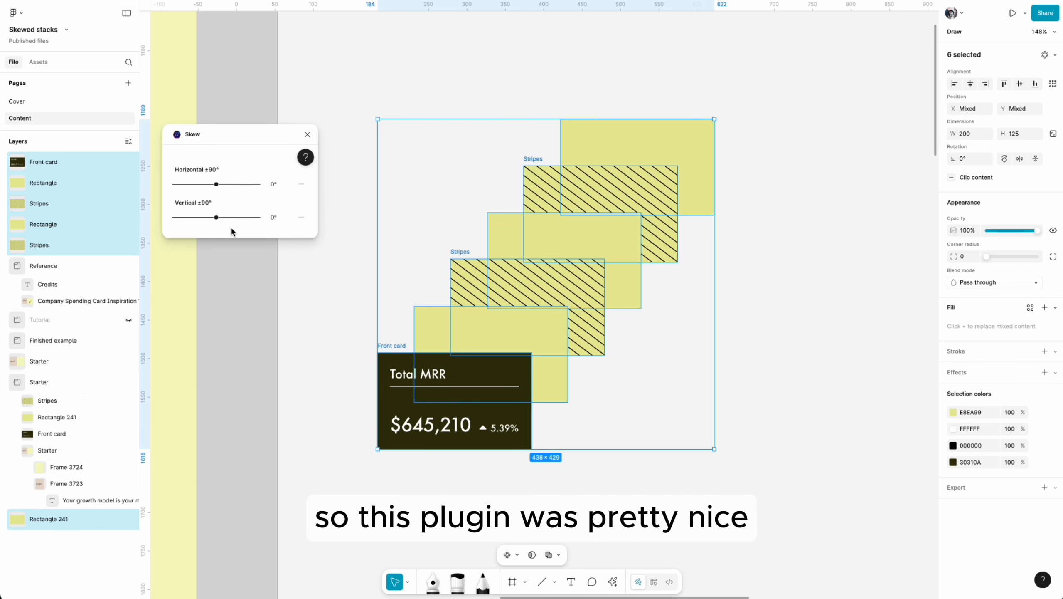
left_click_drag(218, 221, 229, 222)
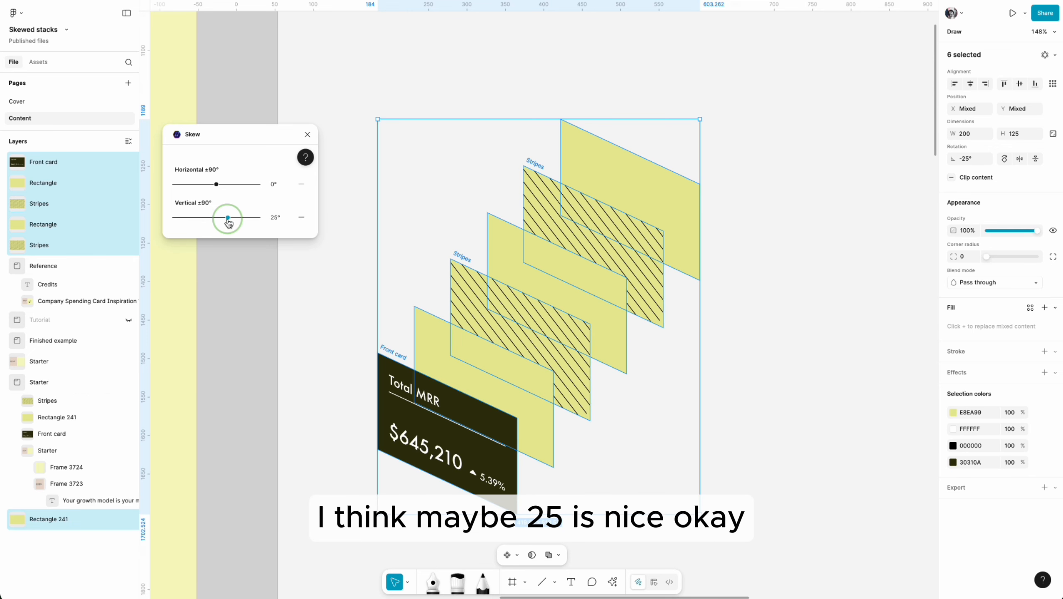
left_click(308, 134)
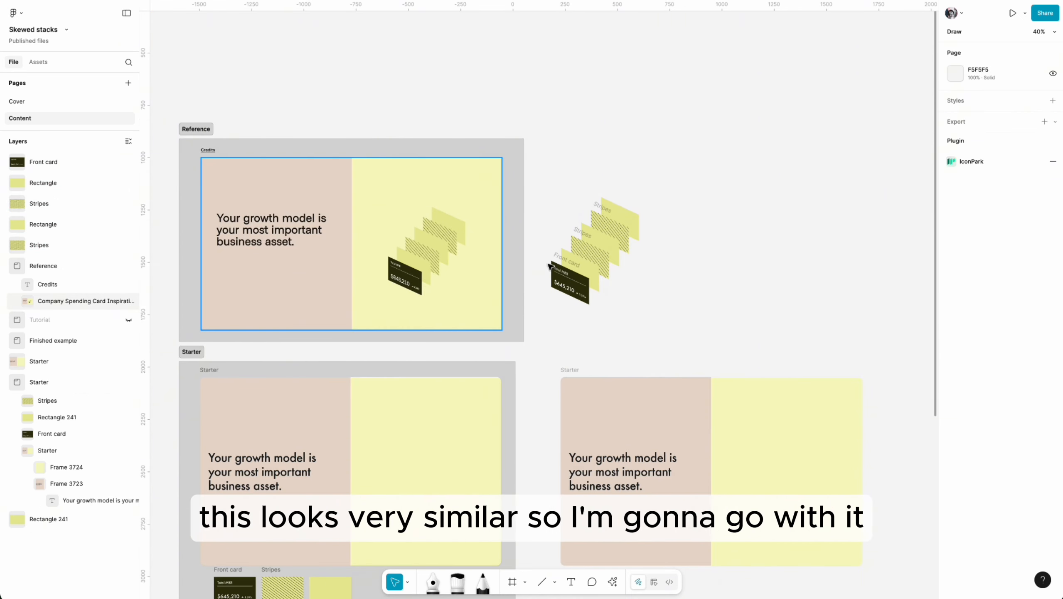
Group the six skewed cards and move the group into the yellow half of the standalone Starter frame
left_click_drag(543, 176, 728, 342)
key("super+g")
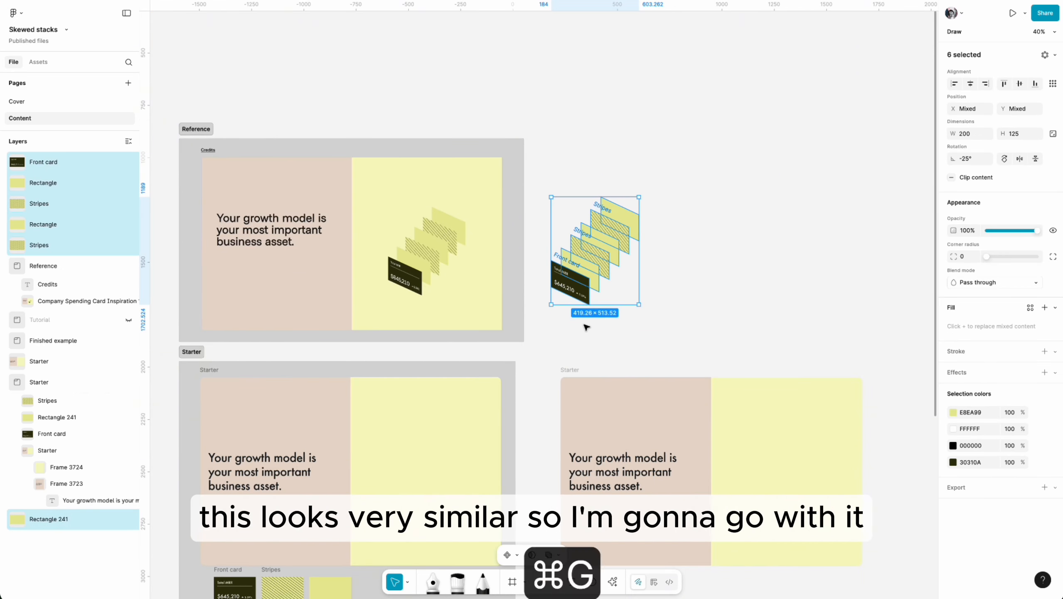
scroll(544, 323, "down", 5)
key("super+x")
scroll(578, 304, "right", 4)
left_click(678, 291)
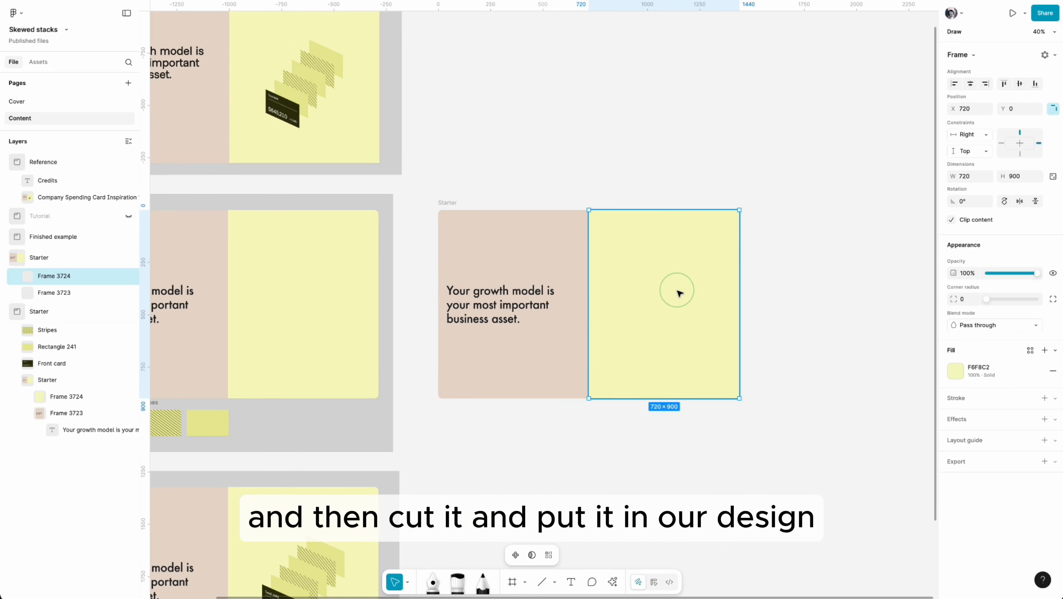
key("super+v")
Switch to Design mode and center the card group's constraints within the yellow frame
scroll(732, 276, "up", 3)
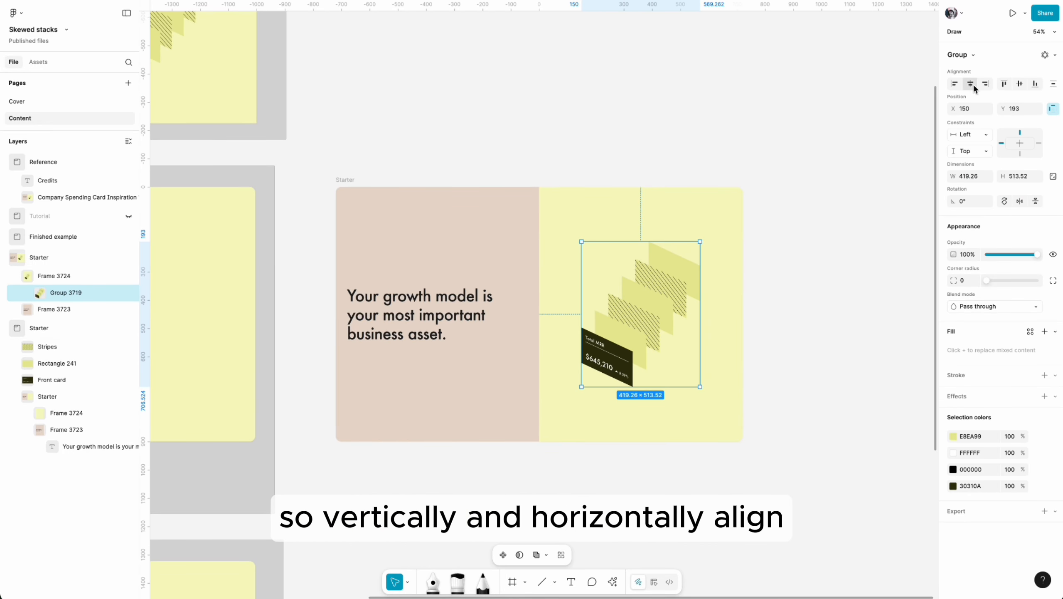
left_click(645, 328)
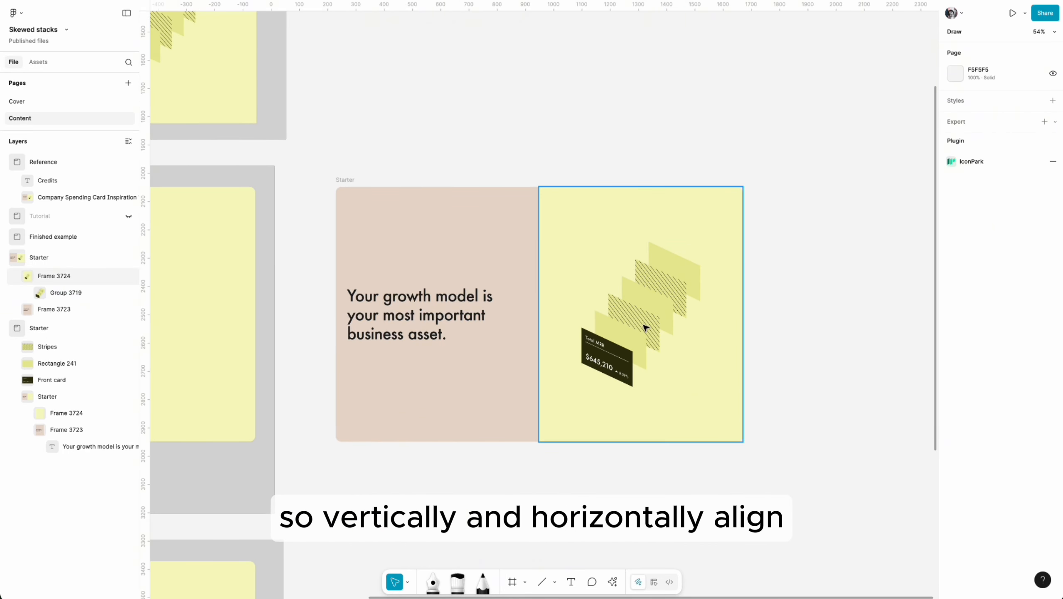
left_click(646, 328)
scroll(719, 287, "up", 3)
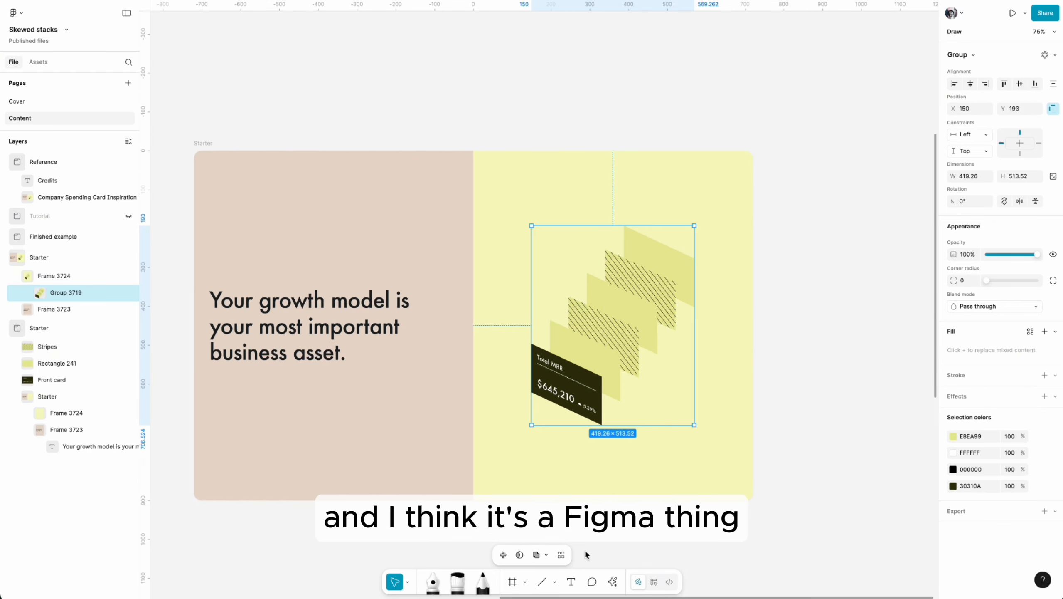
key("shift+d")
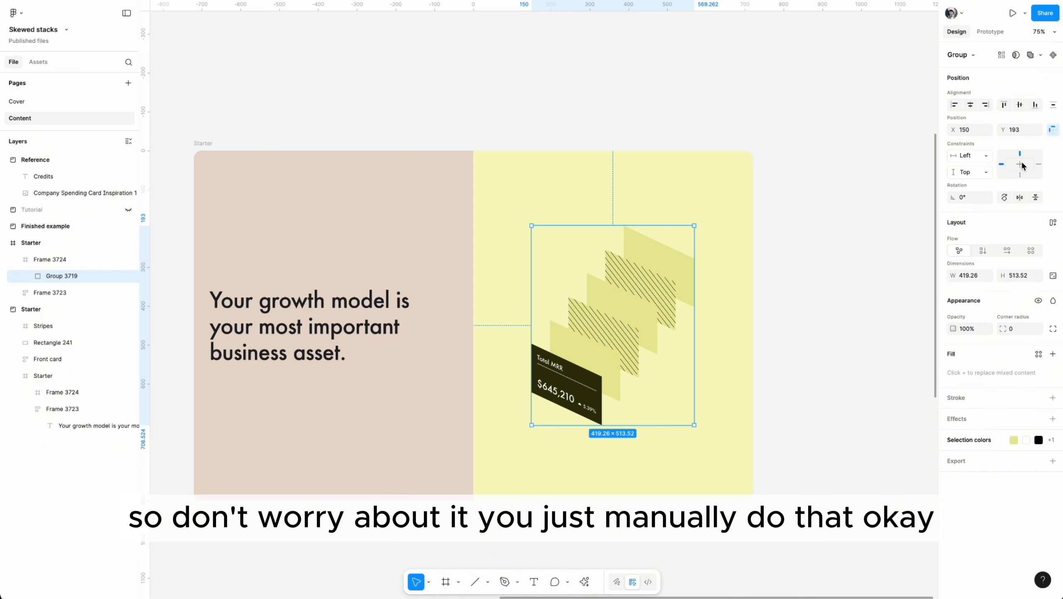
left_click(1021, 166)
scroll(584, 121, "down", 5)
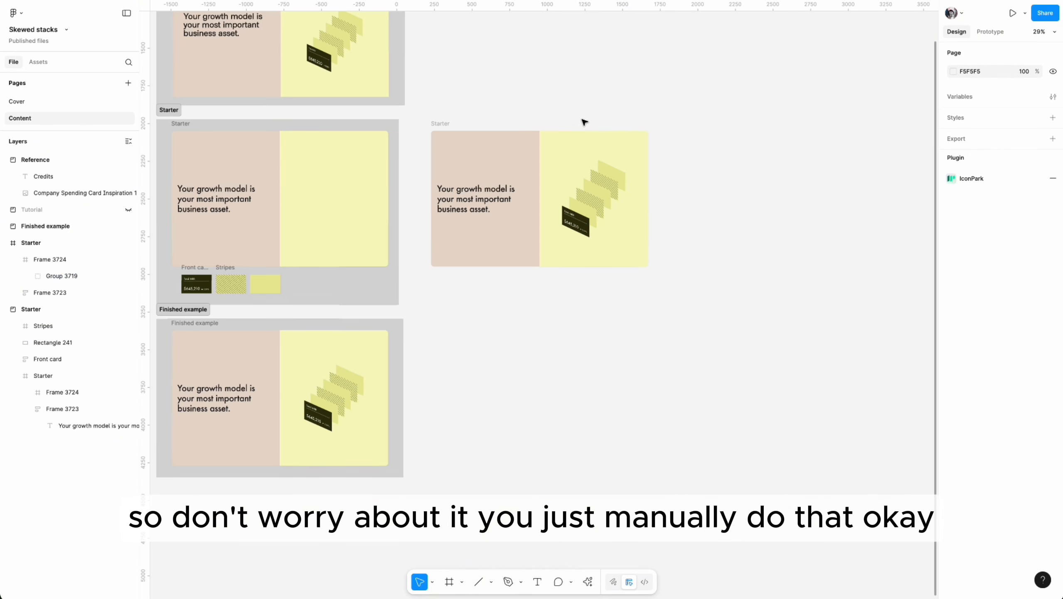
scroll(585, 121, "left", 3)
scroll(585, 121, "up", 5)
scroll(622, 157, "up", 4)
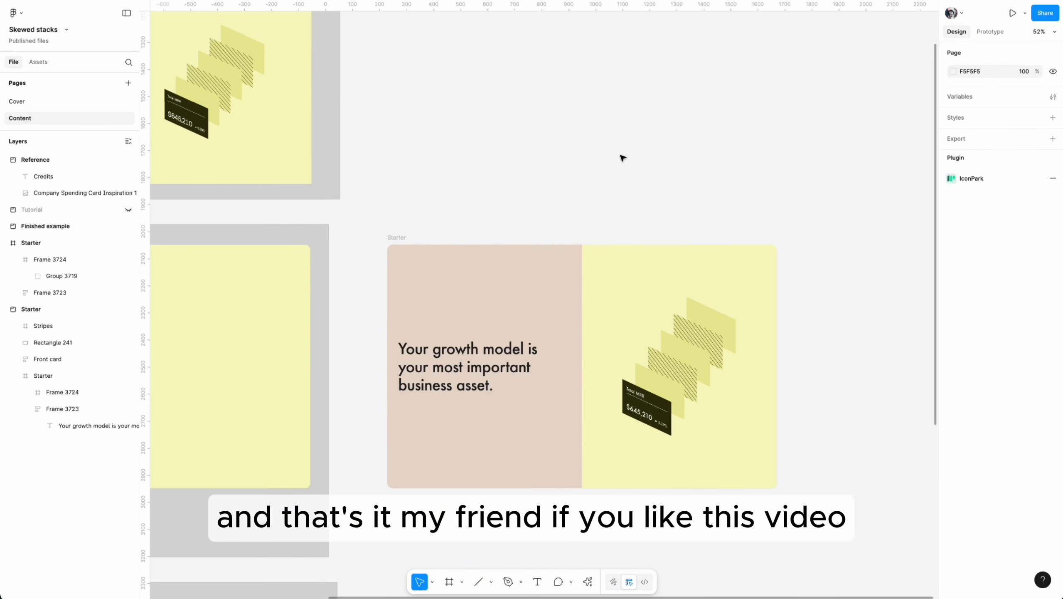
scroll(622, 156, "right", 2)
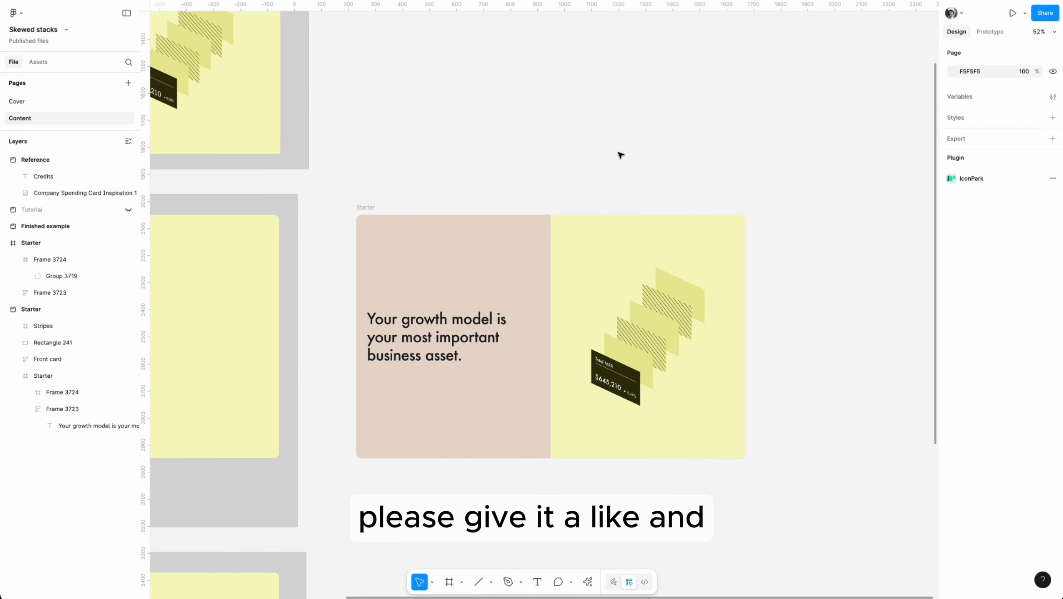